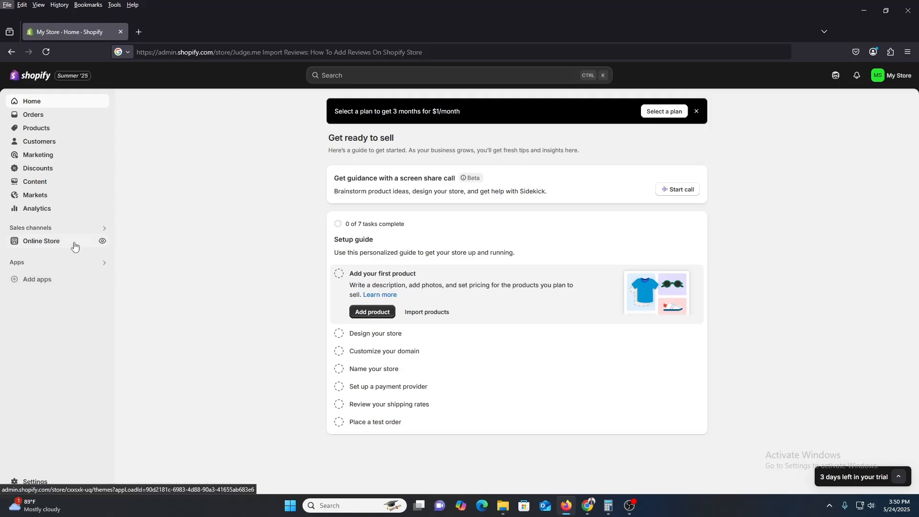
Open the online store's storefront and look over its home page
click(102, 243)
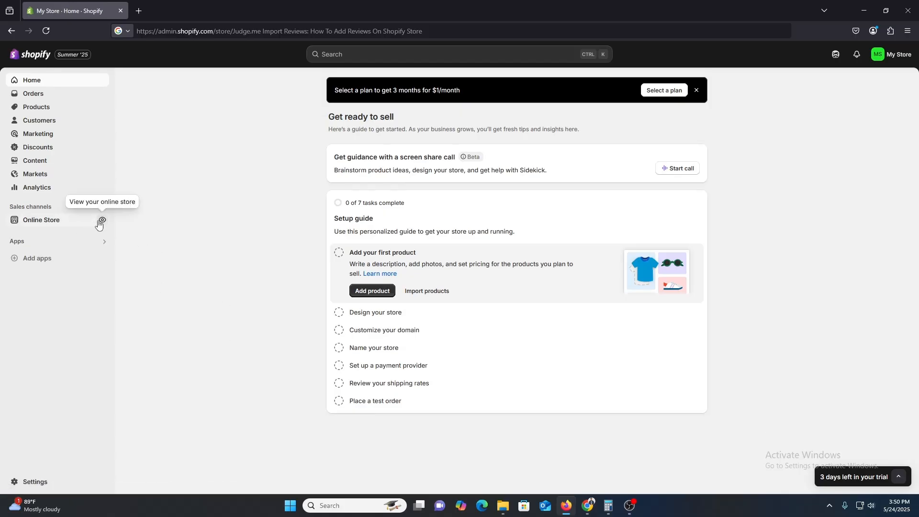
click(102, 220)
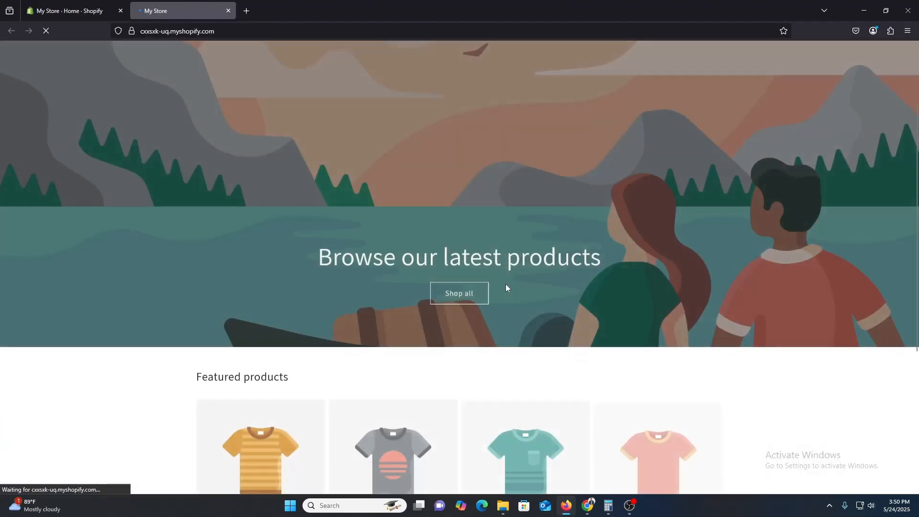
scroll(464, 308, down, 5)
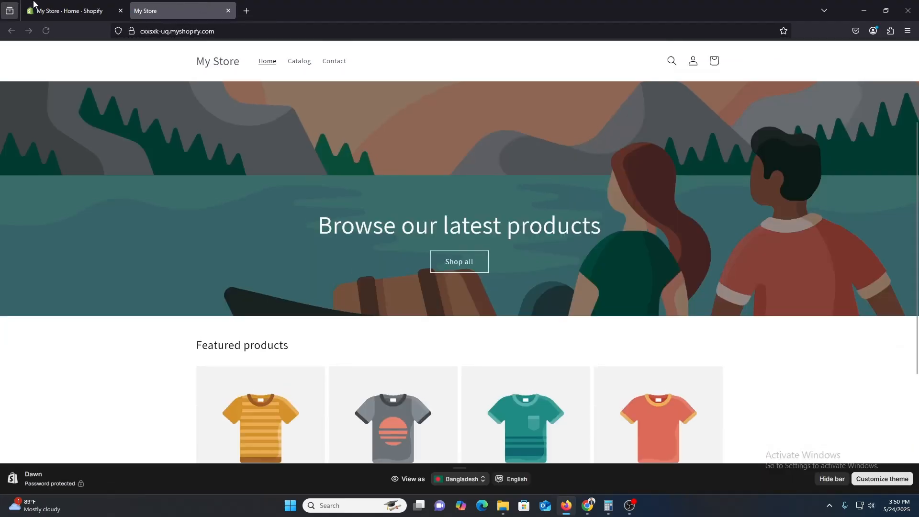
Start a new product in the store admin and title it "Mini Voy for Begginers"
click(72, 10)
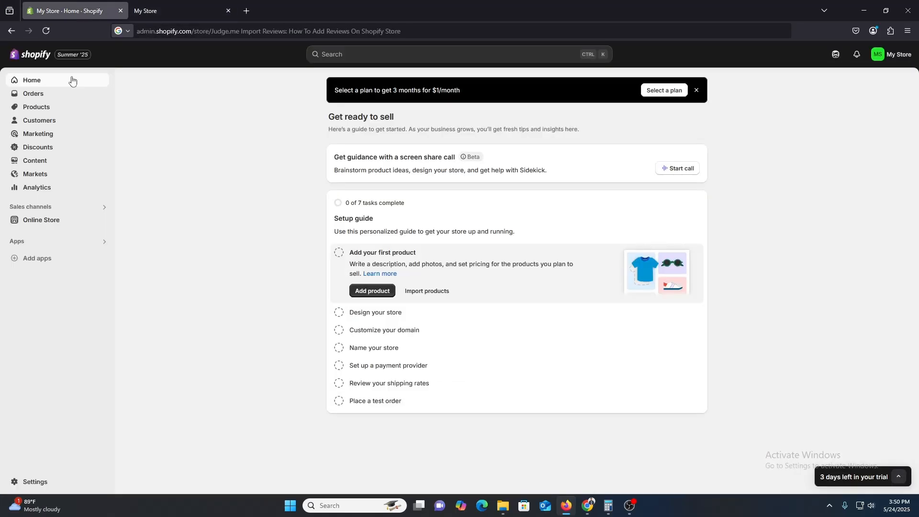
click(56, 111)
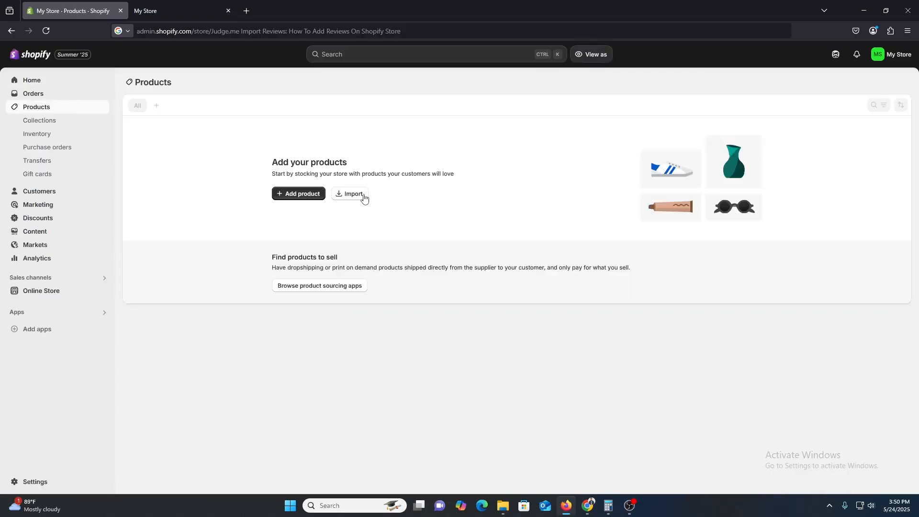
click(307, 194)
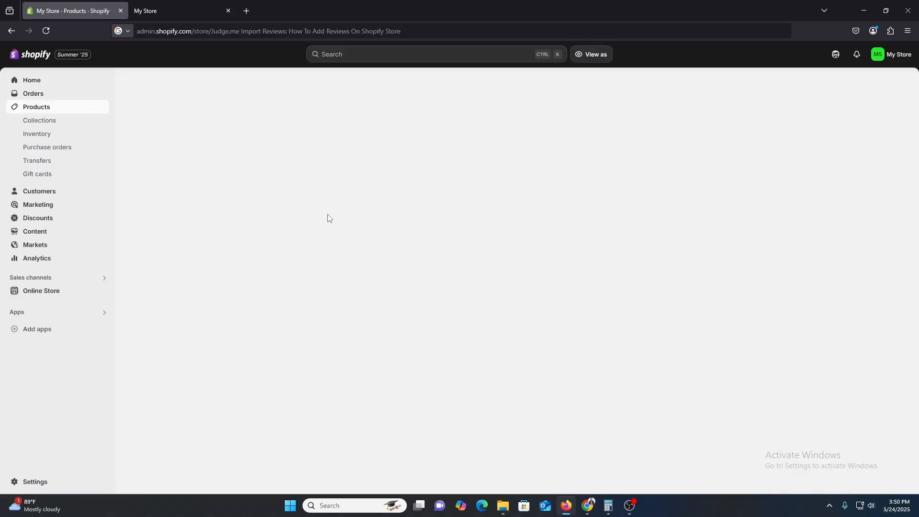
click(368, 120)
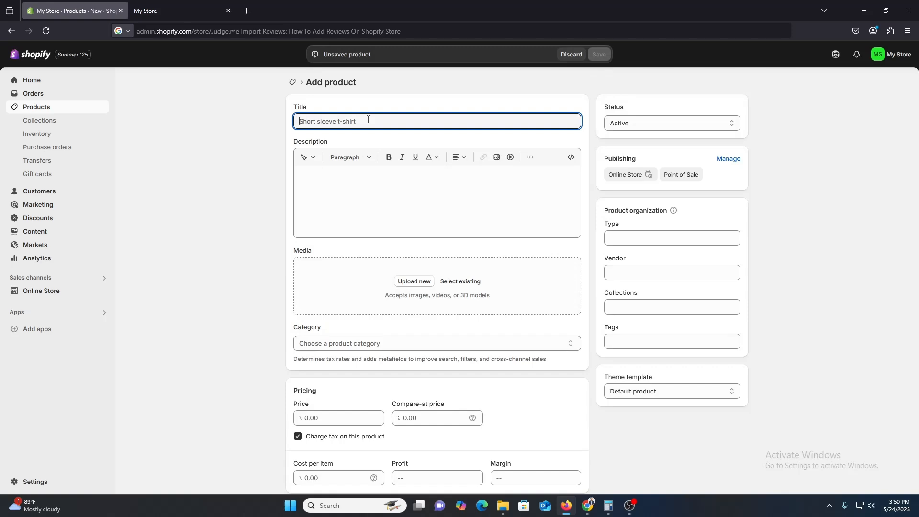
text(Han)
key(BackSpace)
key(BackSpace)
key(BackSpace)
text(M)
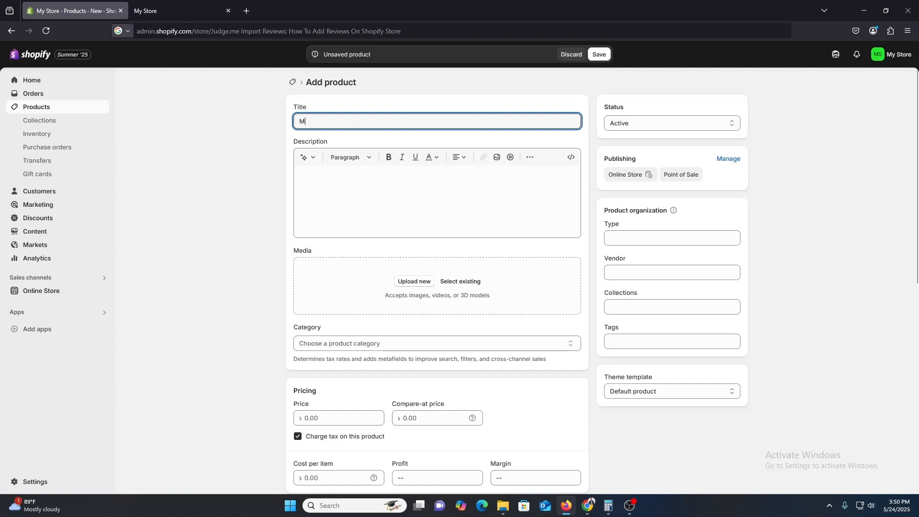
text(ini Voy for Beg)
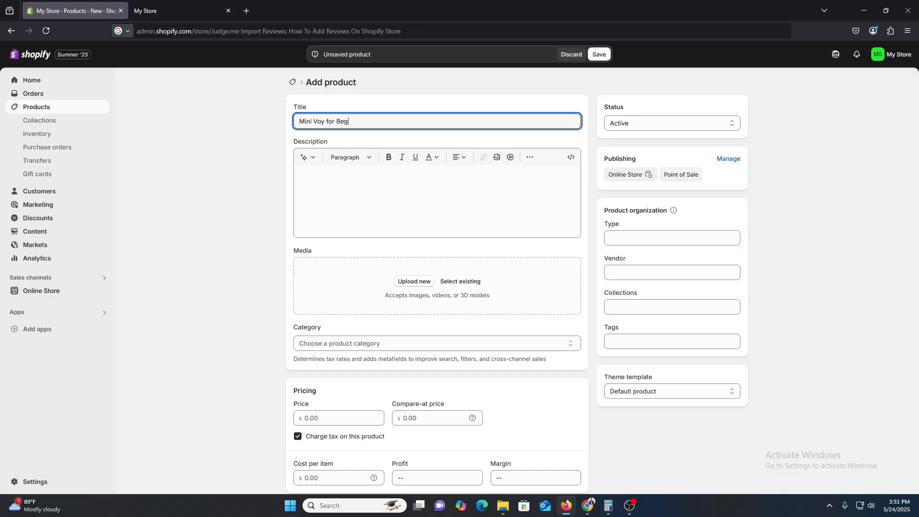
text(giners)
Upload the BOYA microphone image as the product's media
click(407, 283)
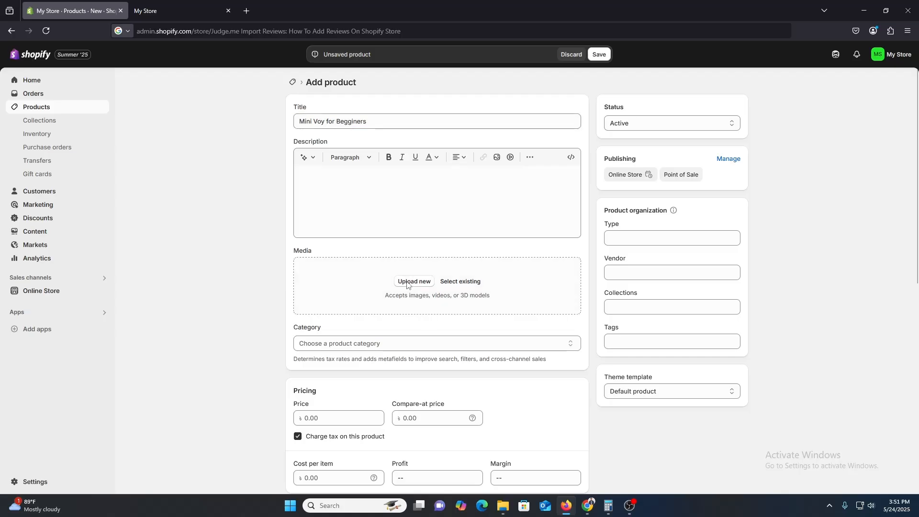
scroll(280, 155, down, 5)
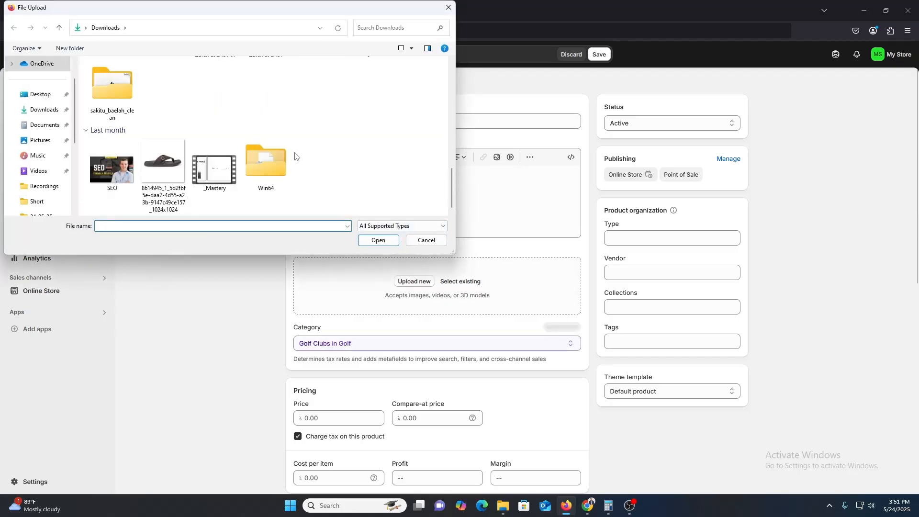
scroll(295, 156, down, 2)
double_click(265, 143)
Set the product's price to 1,580.00
scroll(467, 314, down, 3)
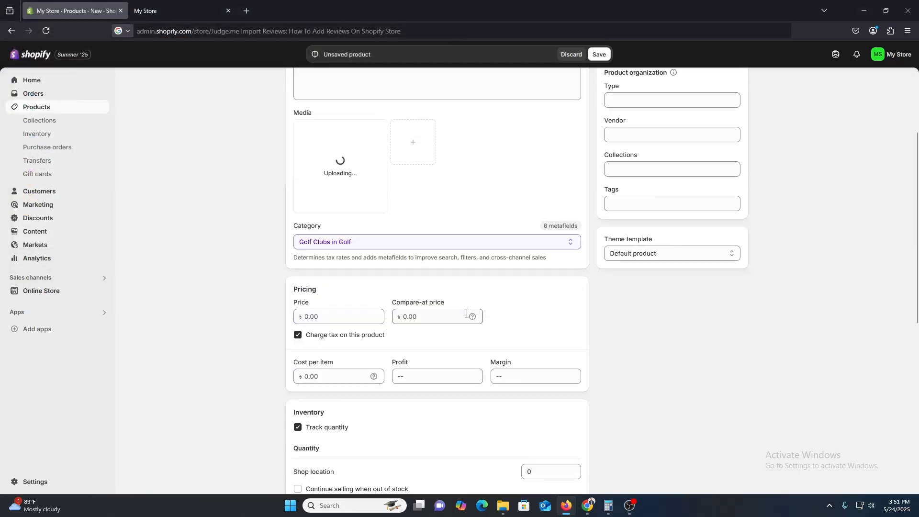
click(310, 316)
text(1,5)
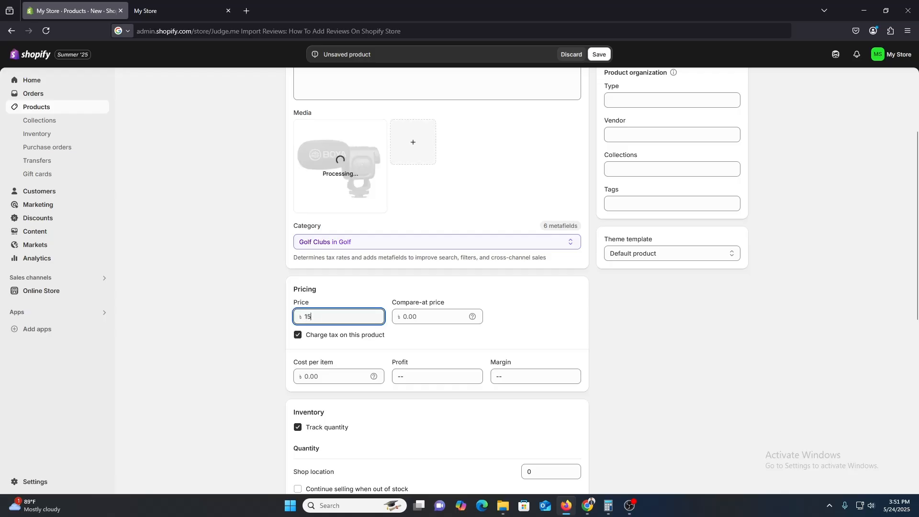
text(80)
click(184, 362)
Set the inventory quantity at Shop location to 100 and save the product
scroll(201, 359, down, 4)
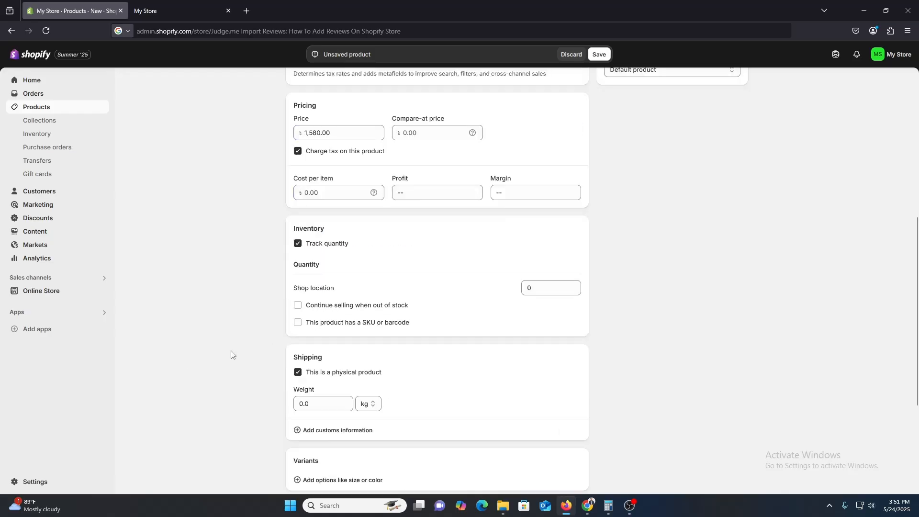
scroll(282, 382, down, 4)
scroll(287, 396, up, 4)
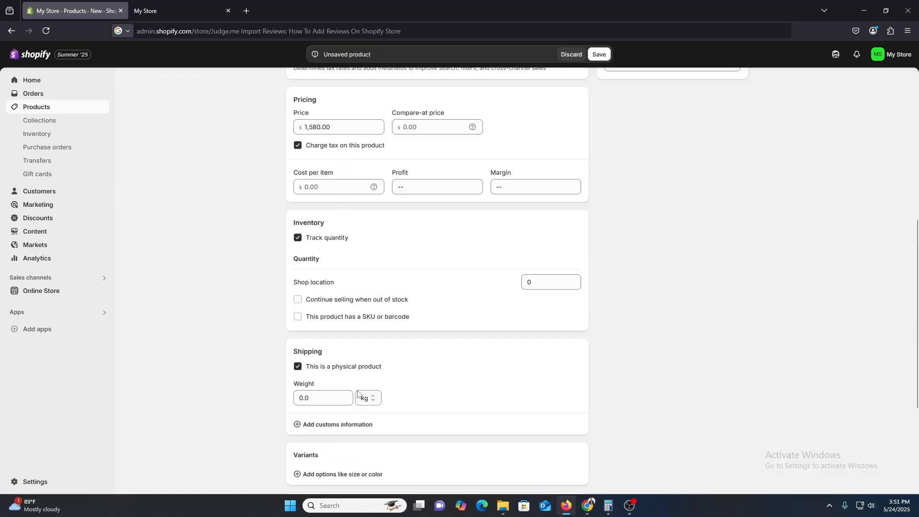
click(549, 286)
key(Left)
text(1)
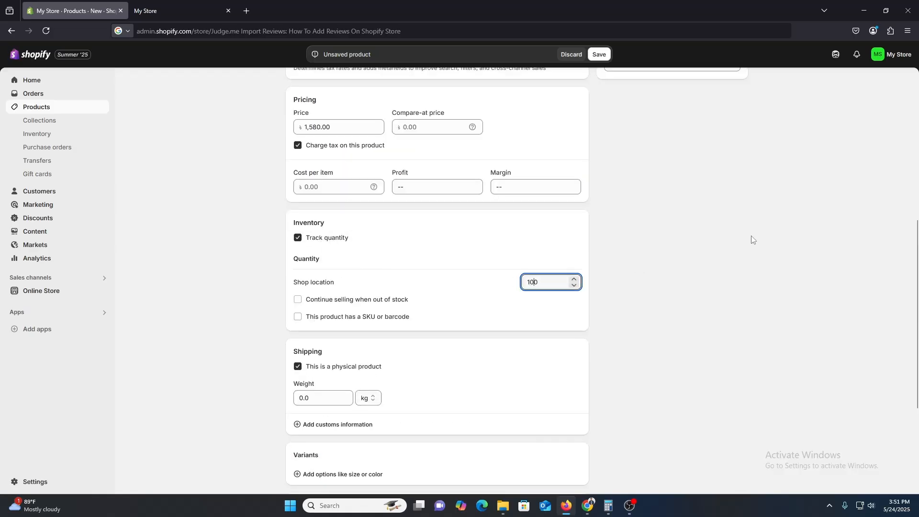
text(0)
click(675, 279)
scroll(668, 311, down, 3)
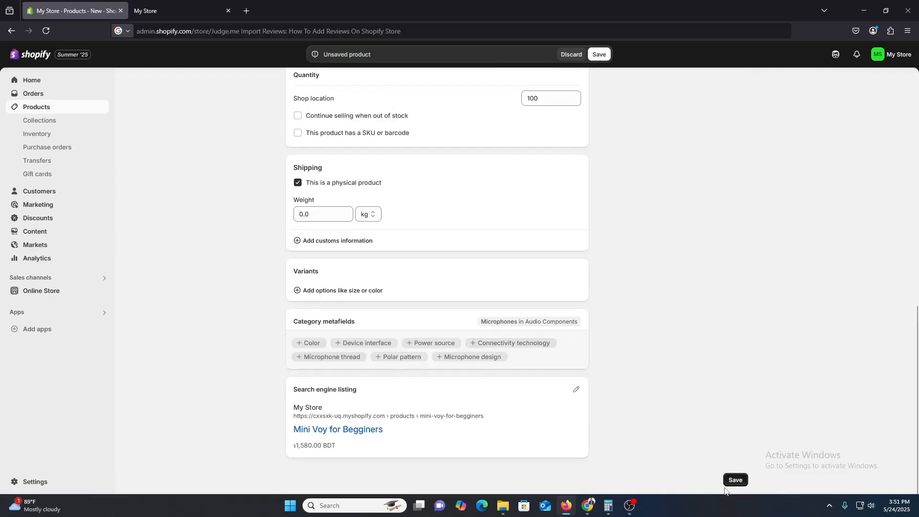
click(735, 480)
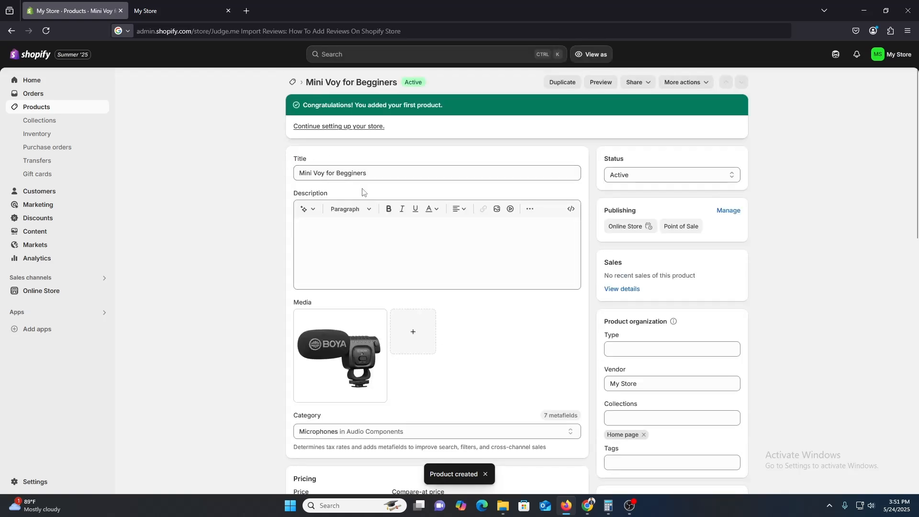
Reload the storefront, open the Mini Voy for Begginers product page and examine it for a reviews section
click(160, 11)
click(46, 30)
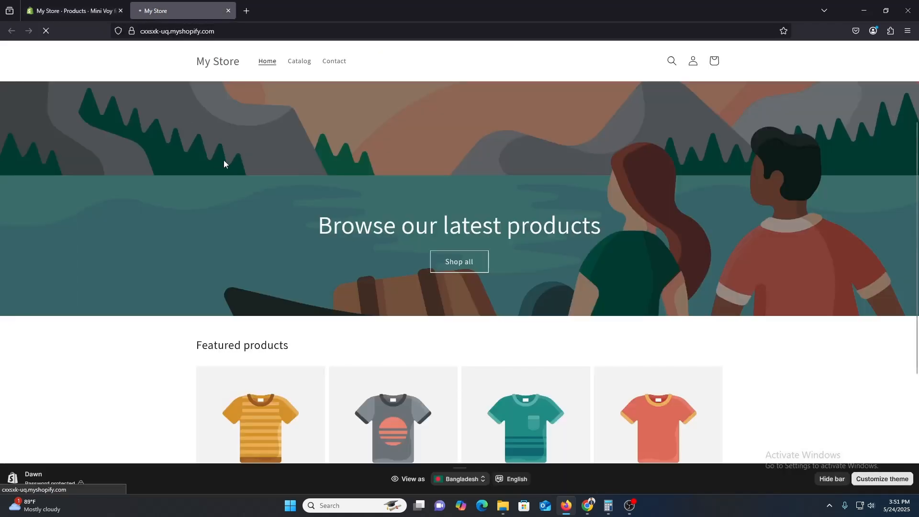
scroll(218, 200, down, 4)
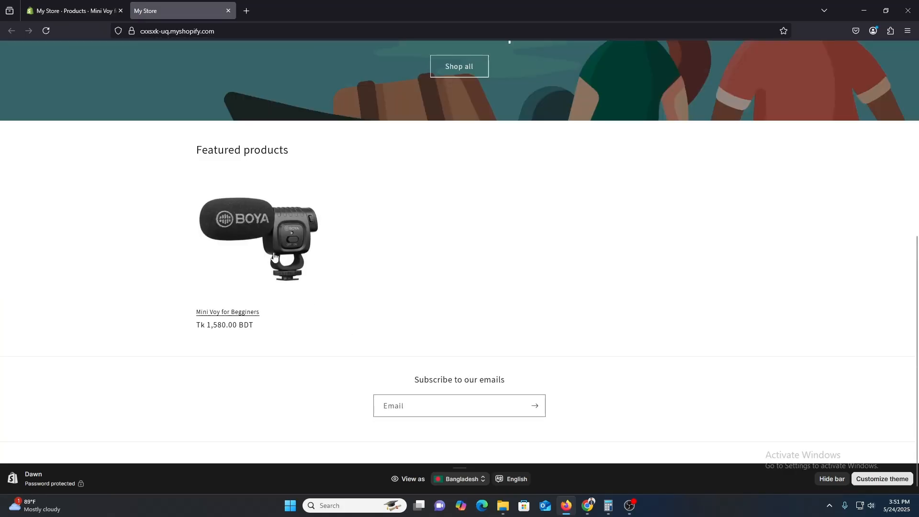
click(270, 254)
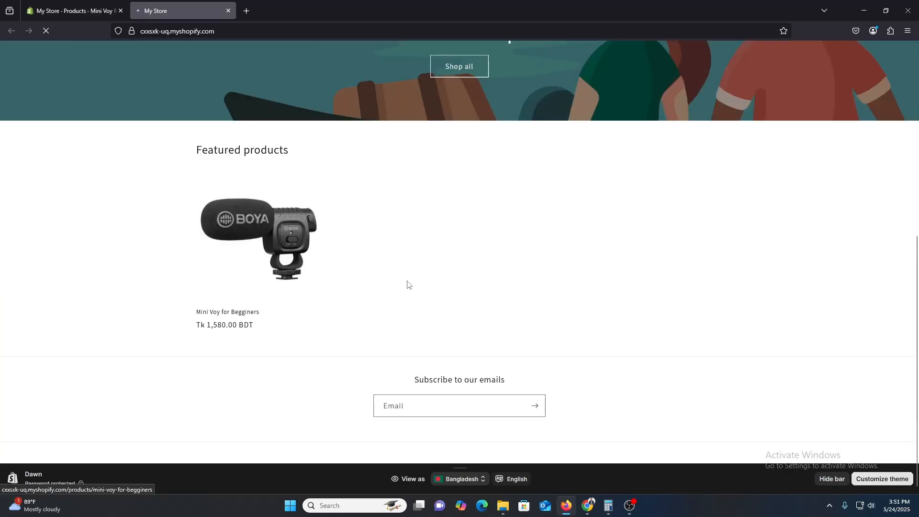
scroll(407, 325, down, 3)
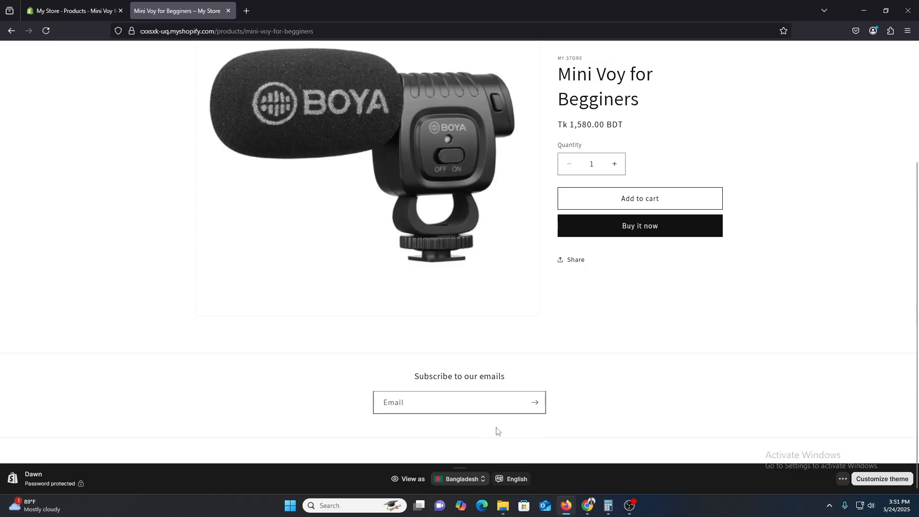
scroll(498, 433, up, 2)
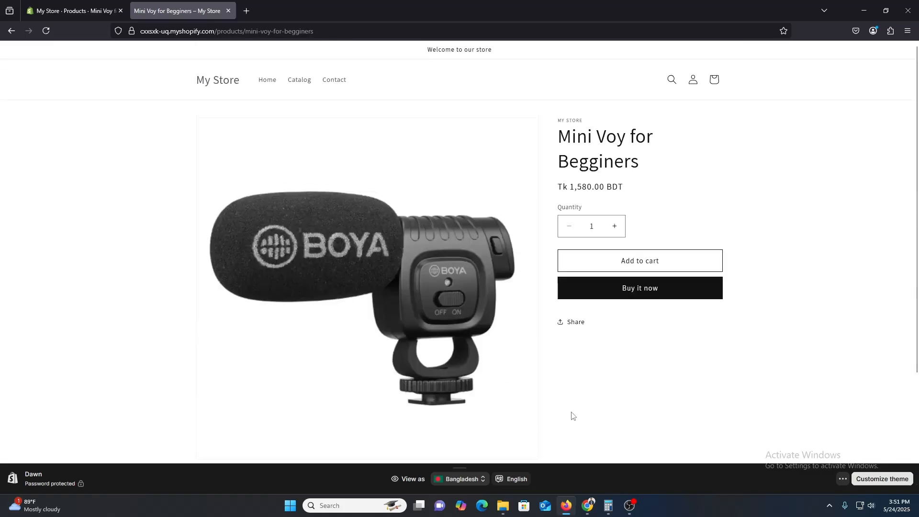
scroll(589, 402, down, 2)
scroll(594, 397, down, 2)
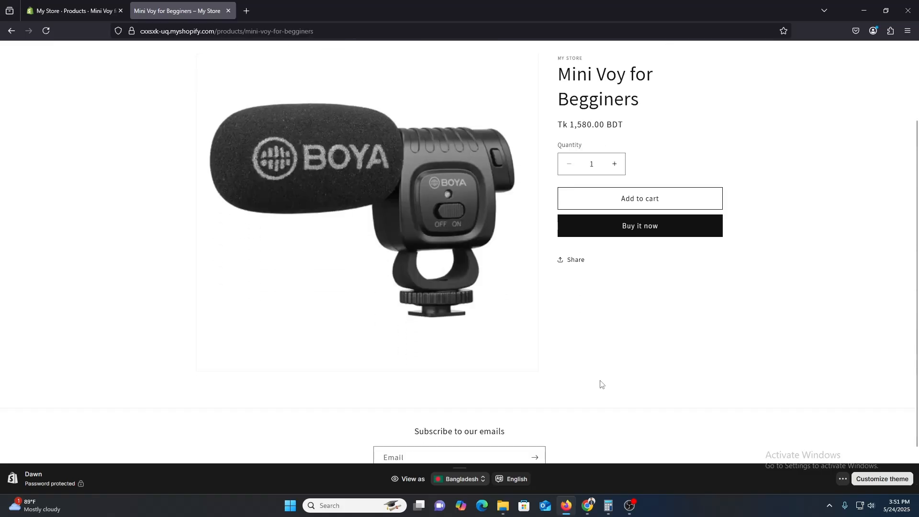
scroll(602, 383, up, 3)
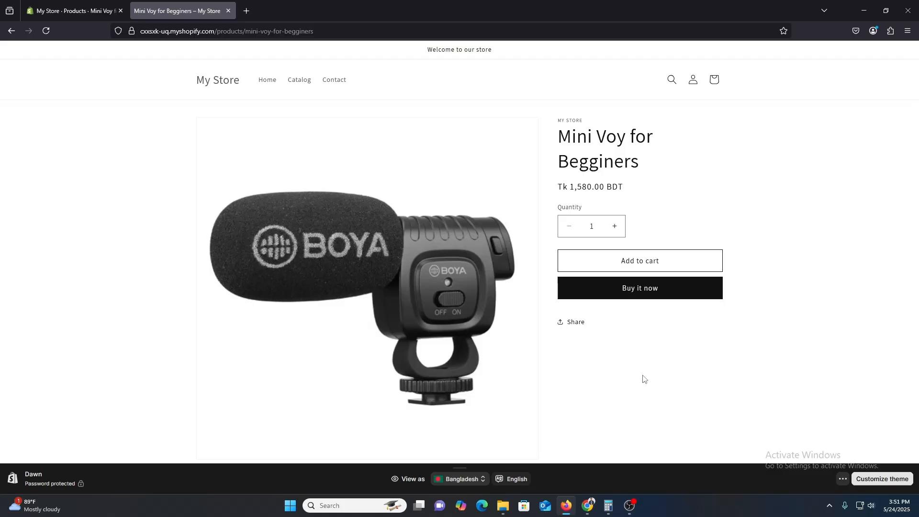
Return to the store admin and open the Shopify App Store from the app recommendations
click(99, 10)
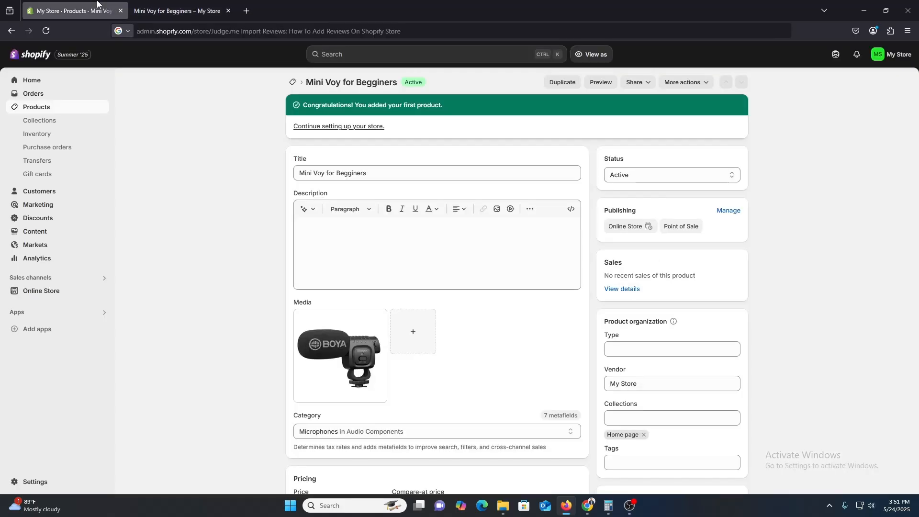
click(24, 328)
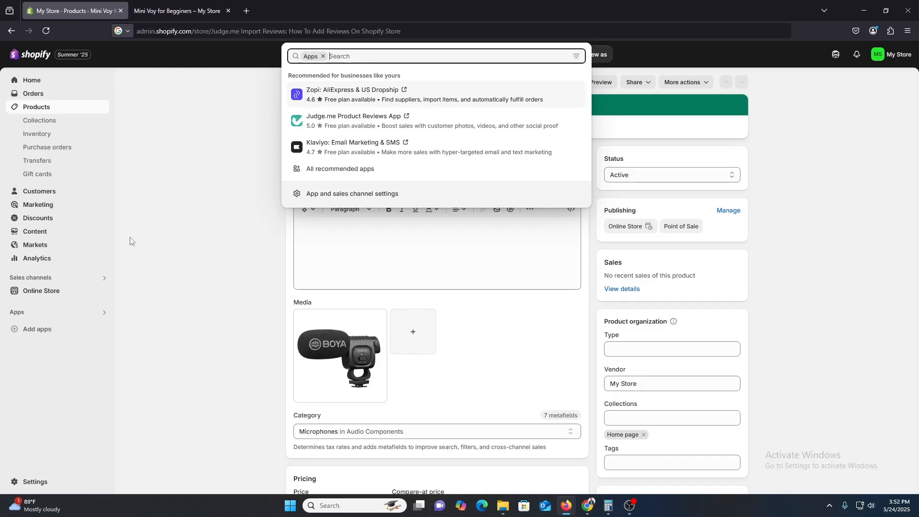
click(43, 328)
click(43, 328)
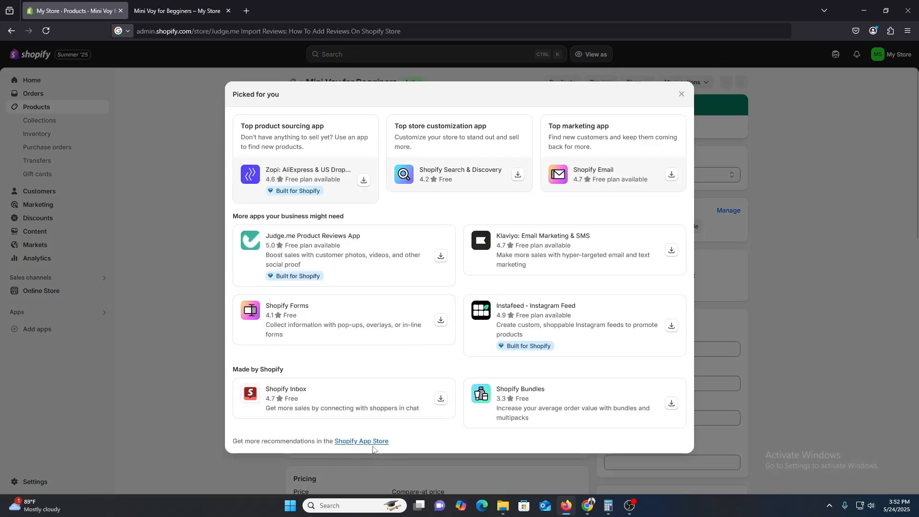
click(375, 447)
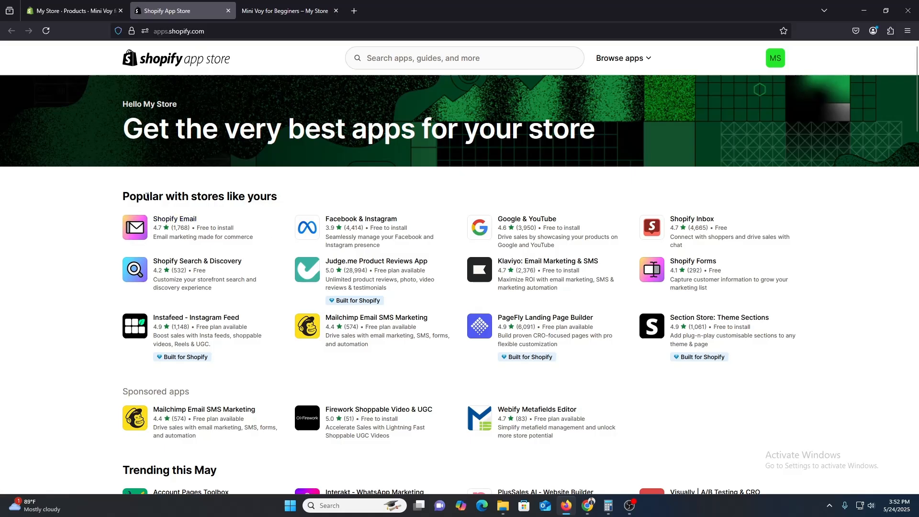
Install the Judge.me Product Reviews App and approve the data access it requests
drag(149, 196, 244, 191)
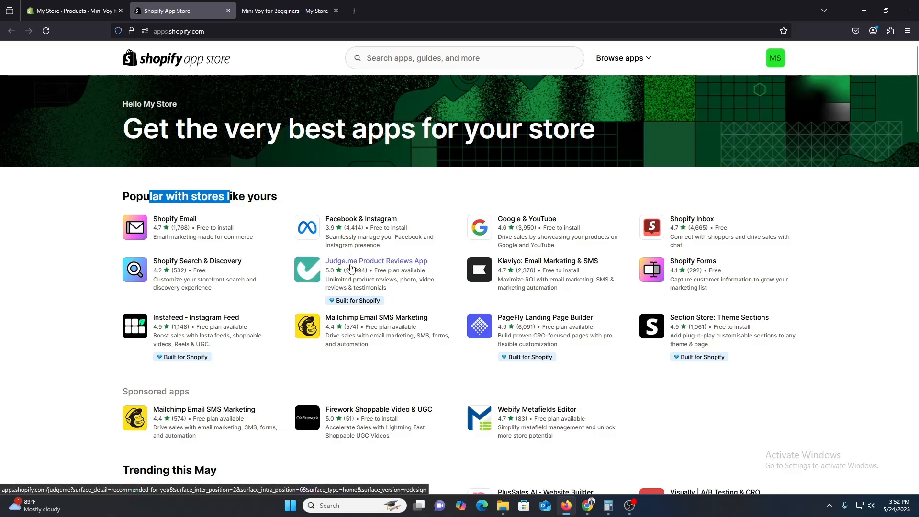
click(383, 263)
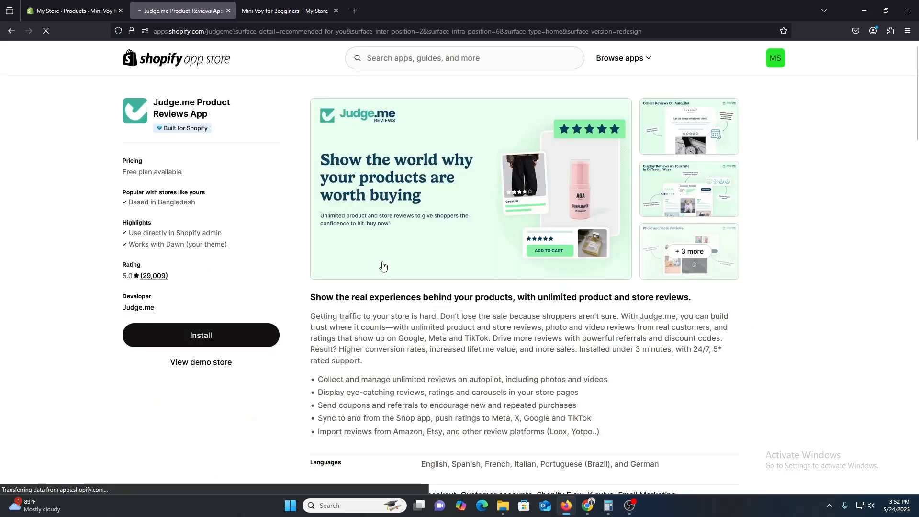
click(188, 338)
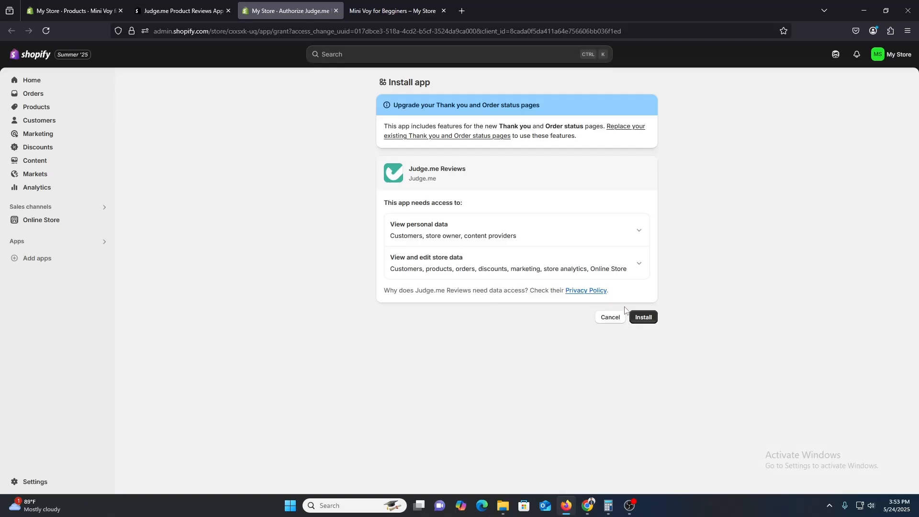
click(649, 319)
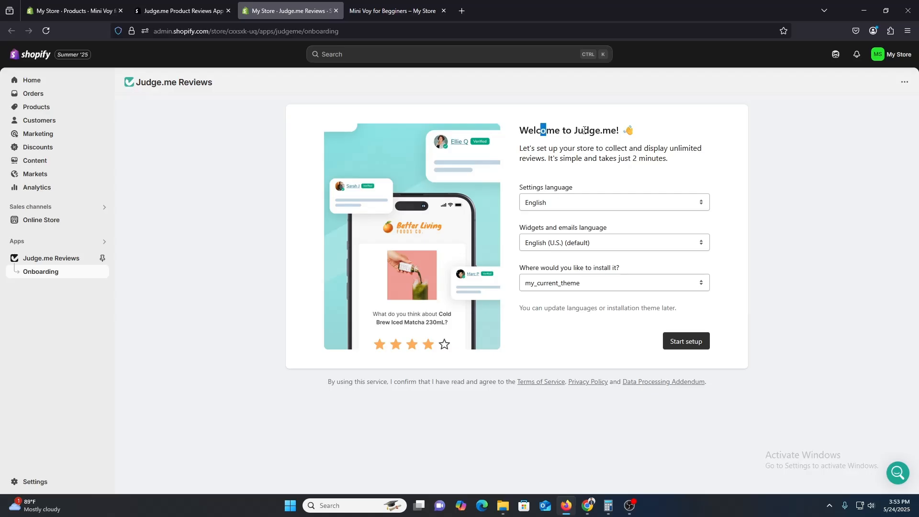
Start the Judge.me setup, then enable and save the Judge.me Reviews app embed in the Dawn theme
drag(540, 128, 615, 129)
click(589, 219)
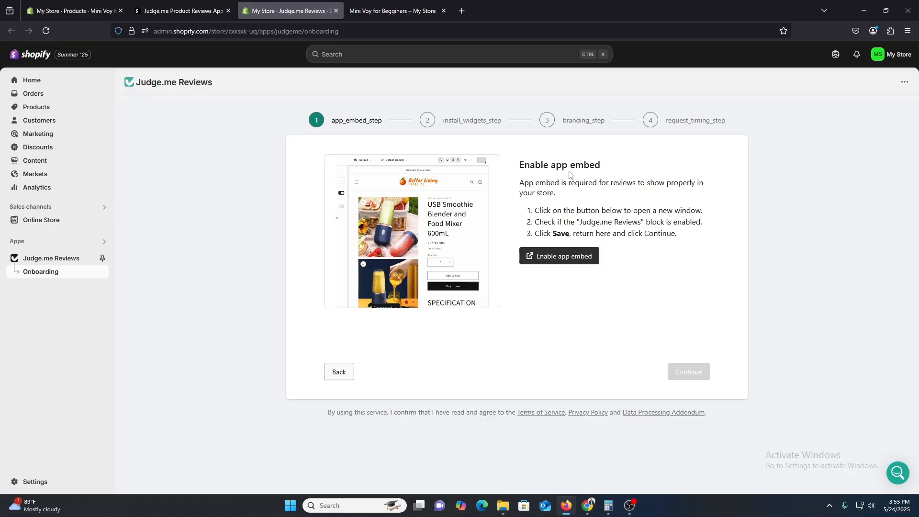
click(552, 257)
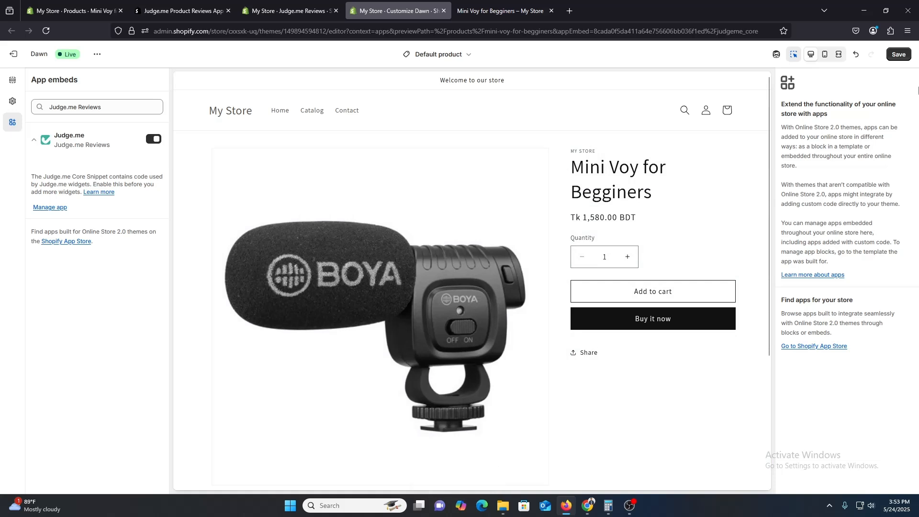
click(899, 54)
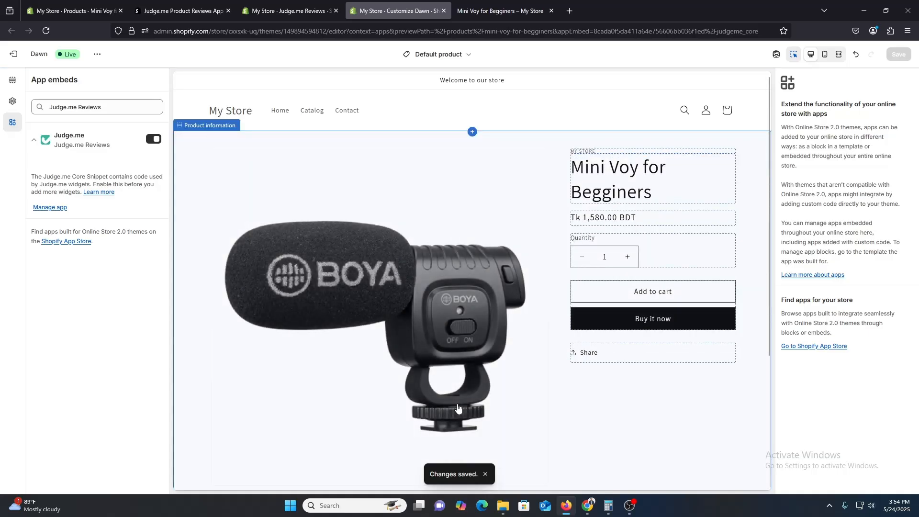
Return to the Judge.me setup, continue past the app embed and add the Review Widget block to the Default product template
click(299, 4)
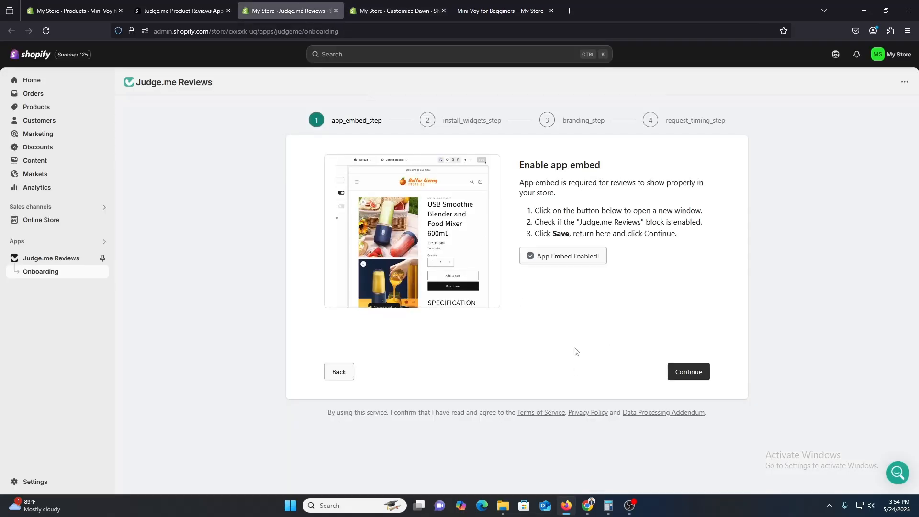
click(558, 261)
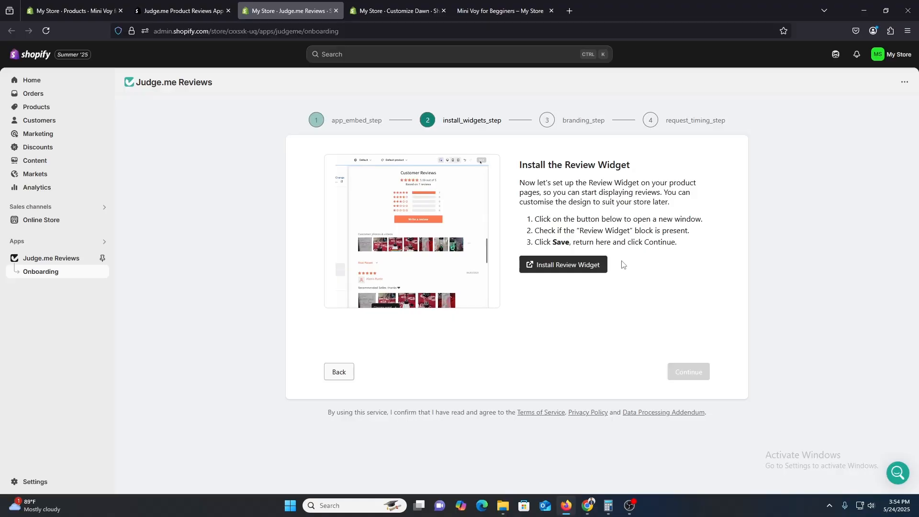
click(567, 267)
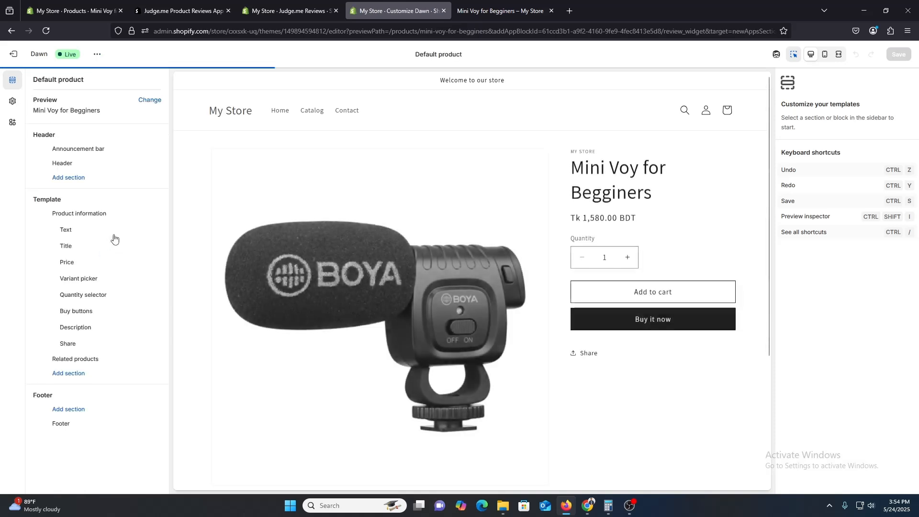
click(306, 10)
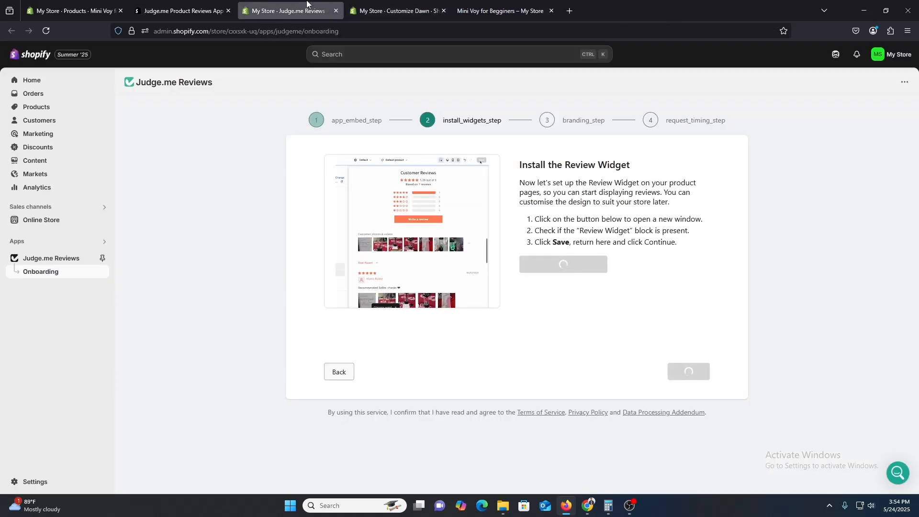
click(402, 3)
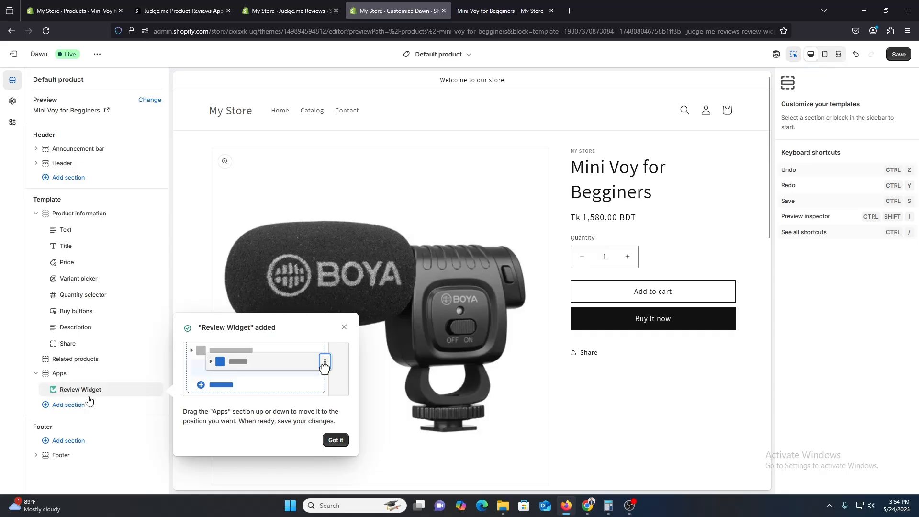
click(336, 440)
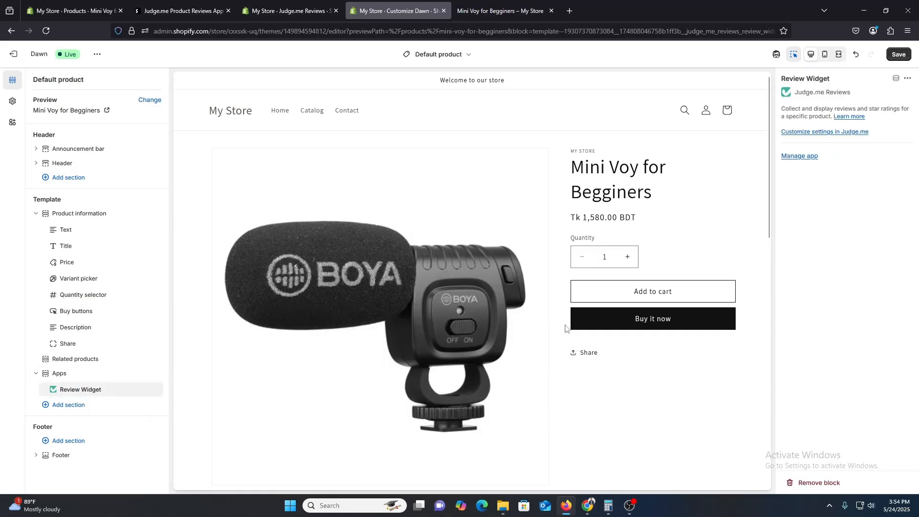
scroll(567, 288, up, 3)
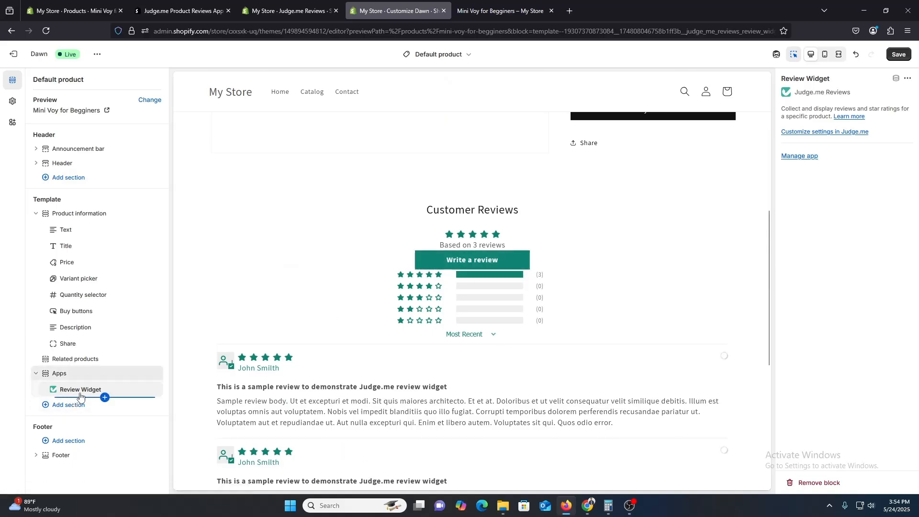
Rerun the Review Widget installation from the Judge.me setup and save the Default product template with the widget in an Apps section
click(316, 5)
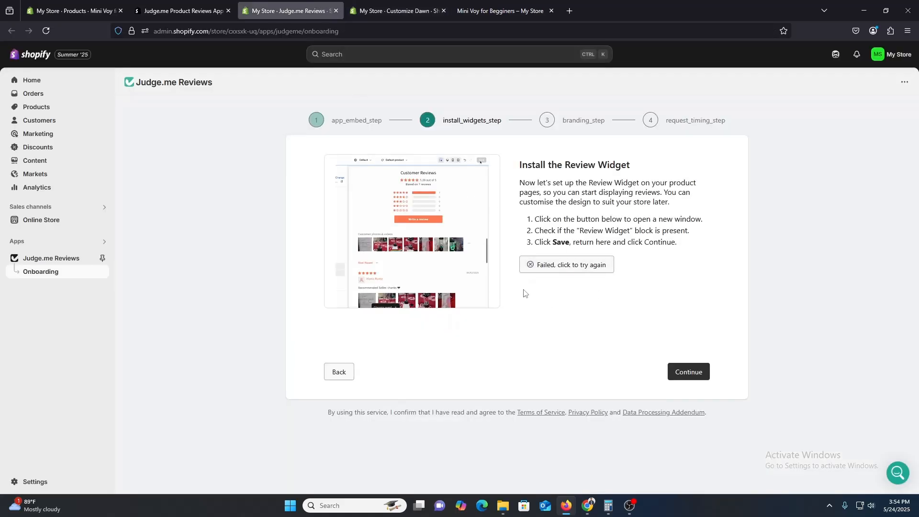
click(568, 265)
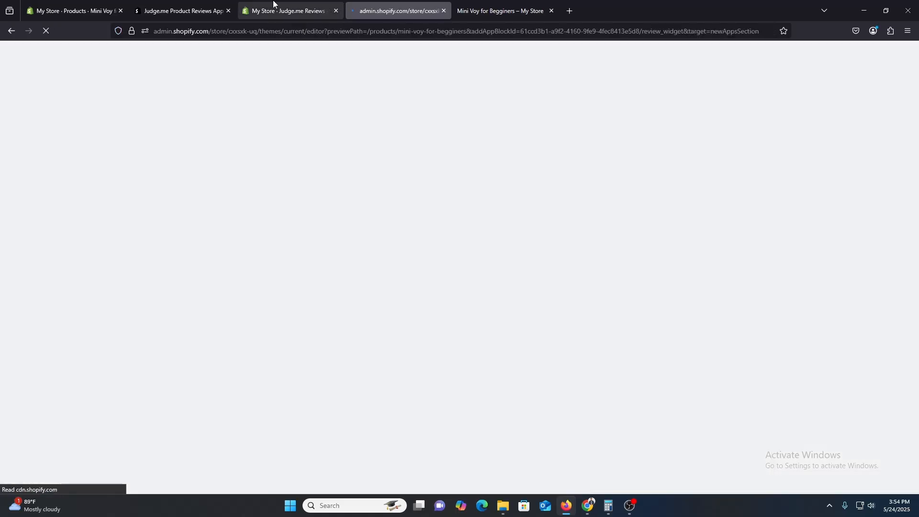
click(274, 3)
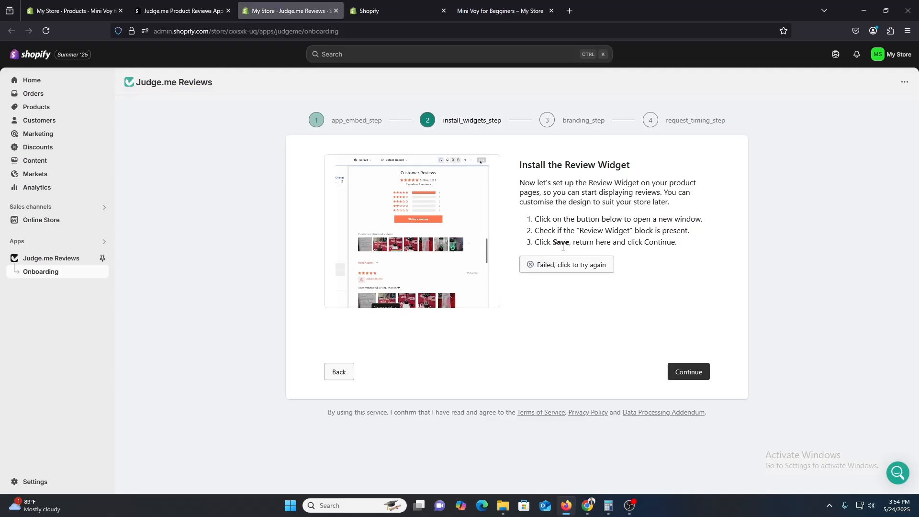
click(569, 264)
click(295, 11)
click(567, 266)
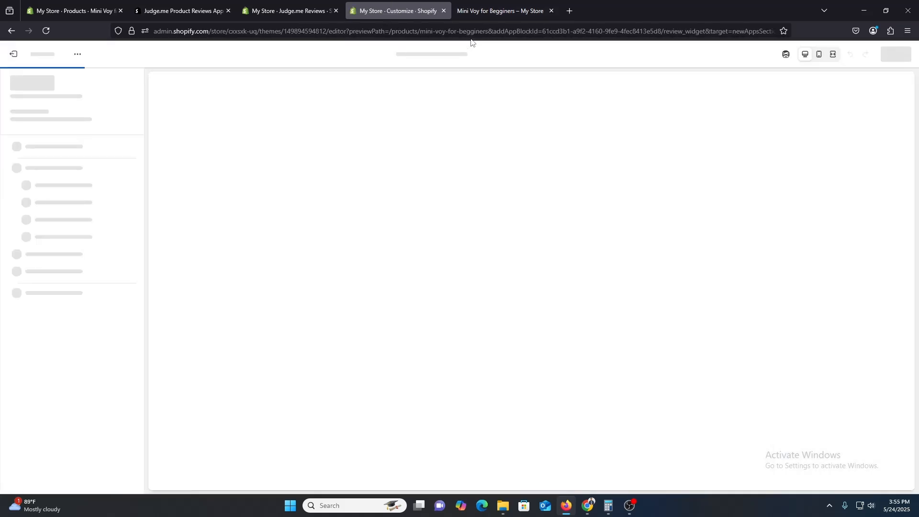
click(275, 6)
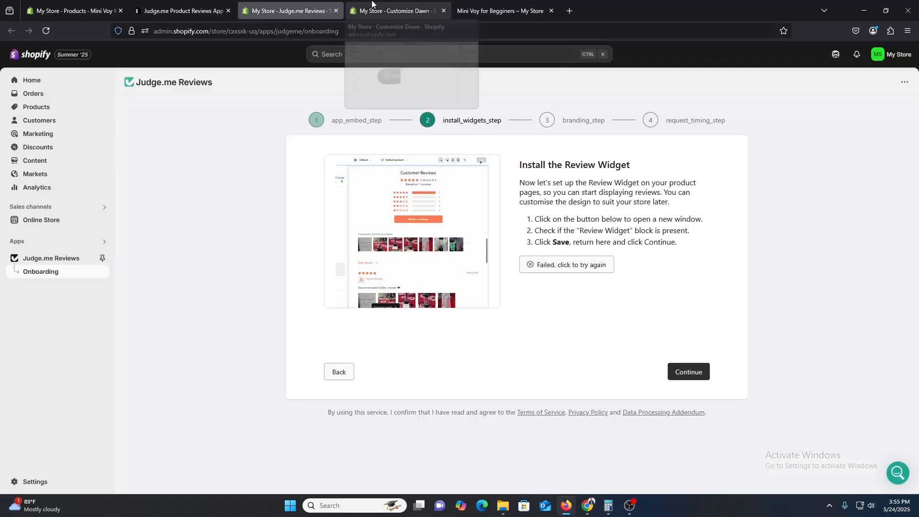
click(371, 4)
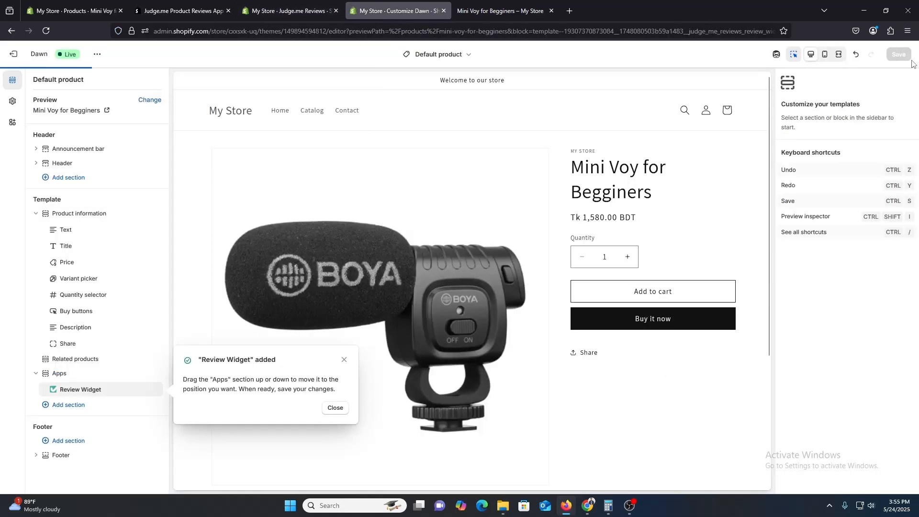
click(627, 256)
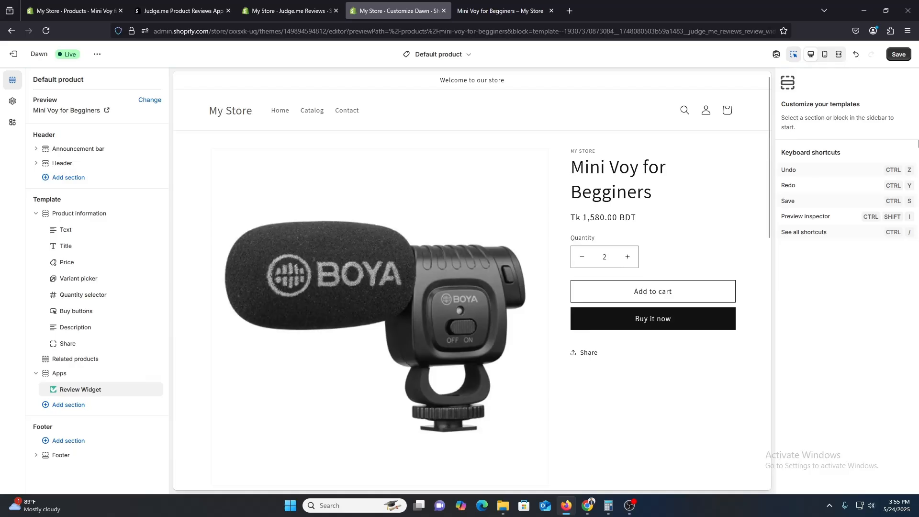
click(899, 56)
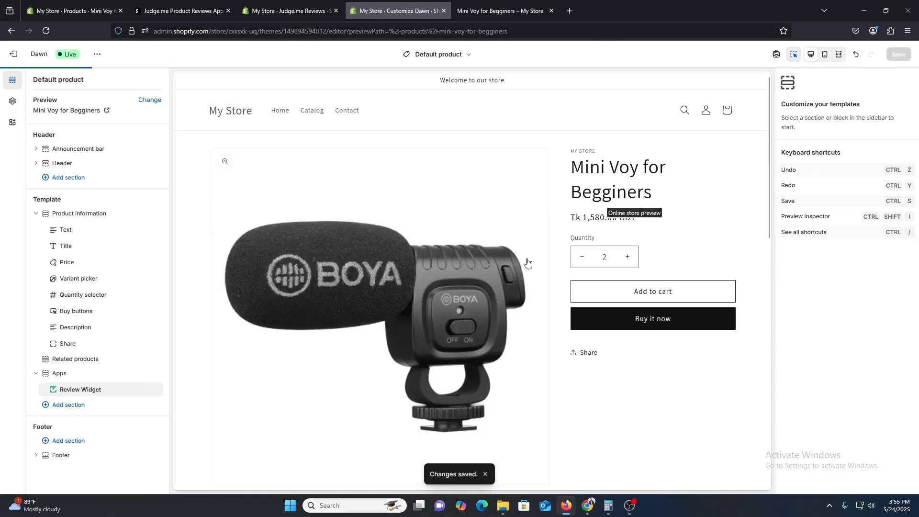
Recheck the Review Widget installation in the Judge.me setup and continue to the Star Ratings Badge installation
click(281, 5)
click(604, 265)
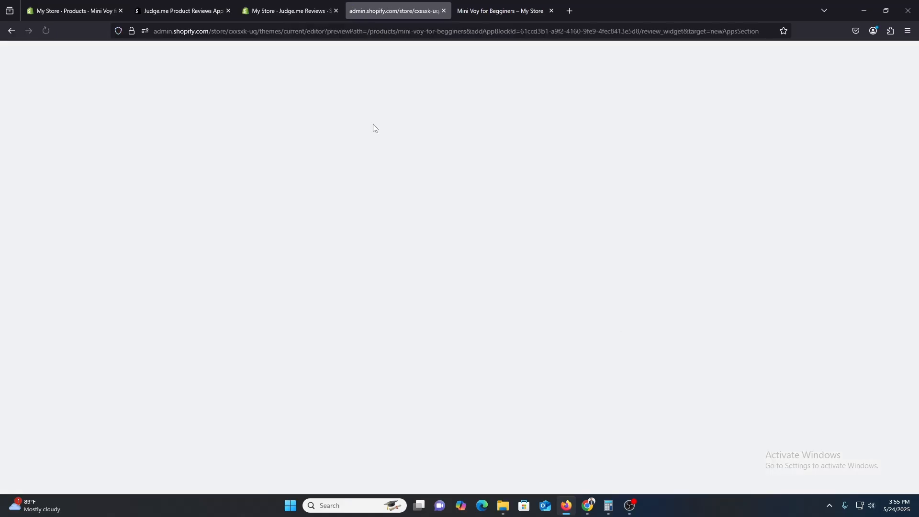
click(266, 5)
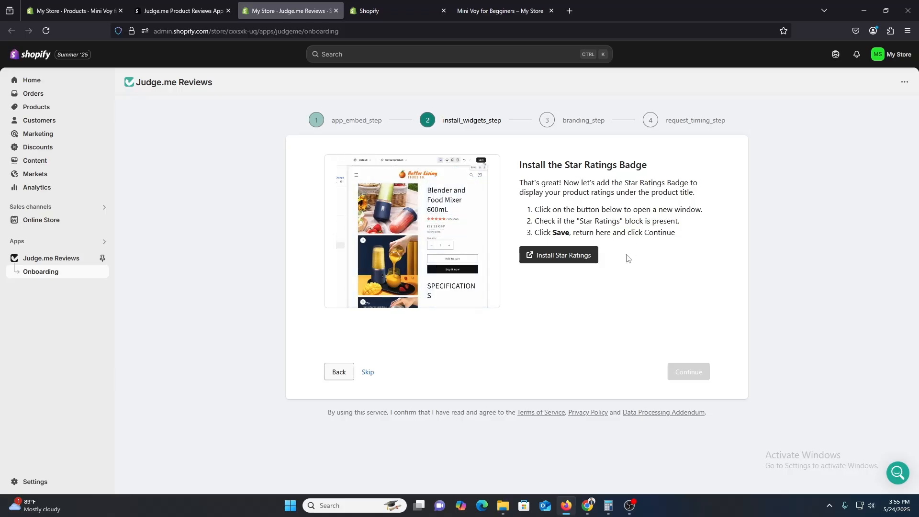
Start the Star Ratings installation and save the Default product template with the Review Widget block added under Product information
click(578, 256)
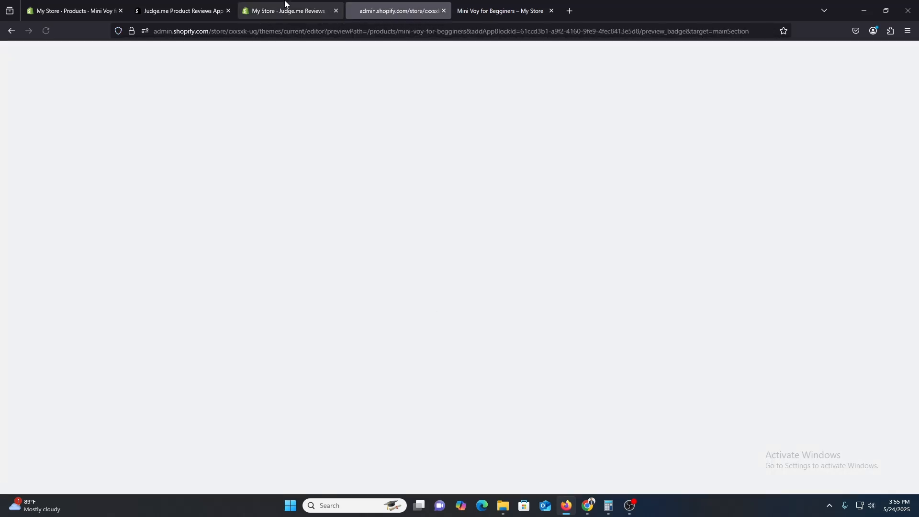
click(285, 5)
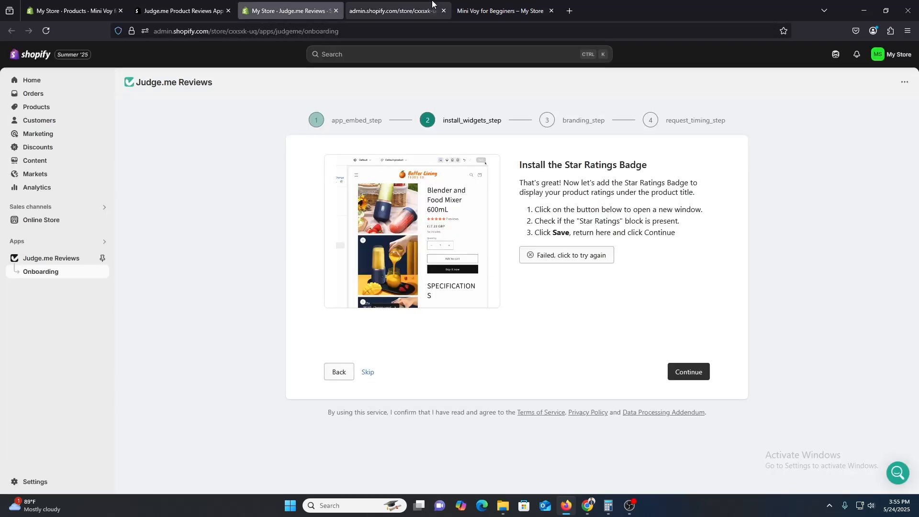
click(399, 7)
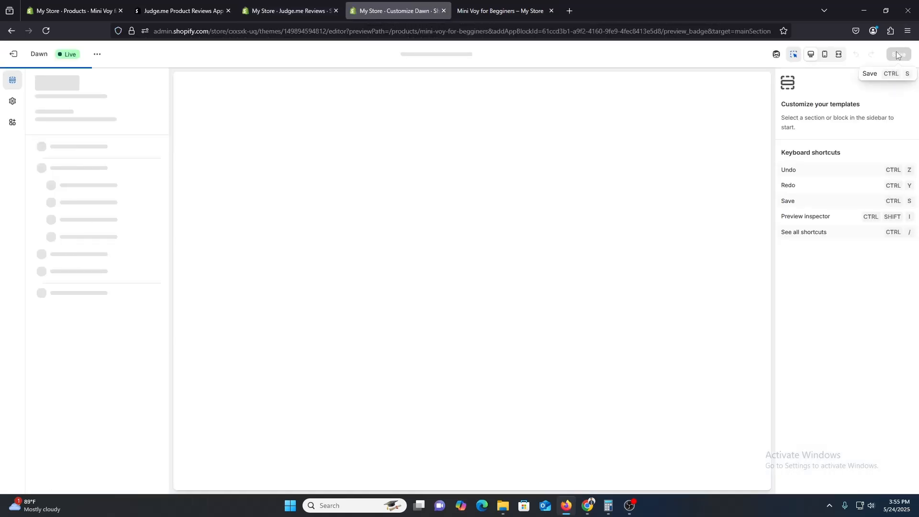
click(257, 4)
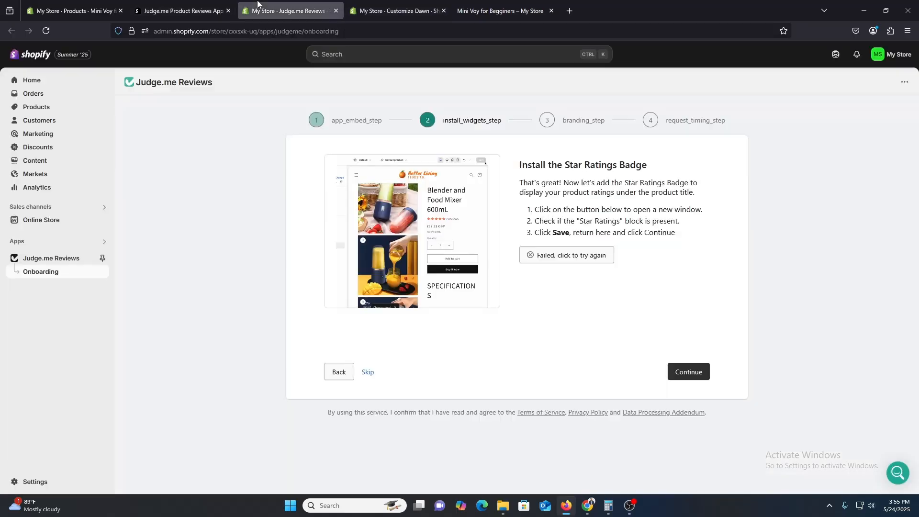
click(382, 3)
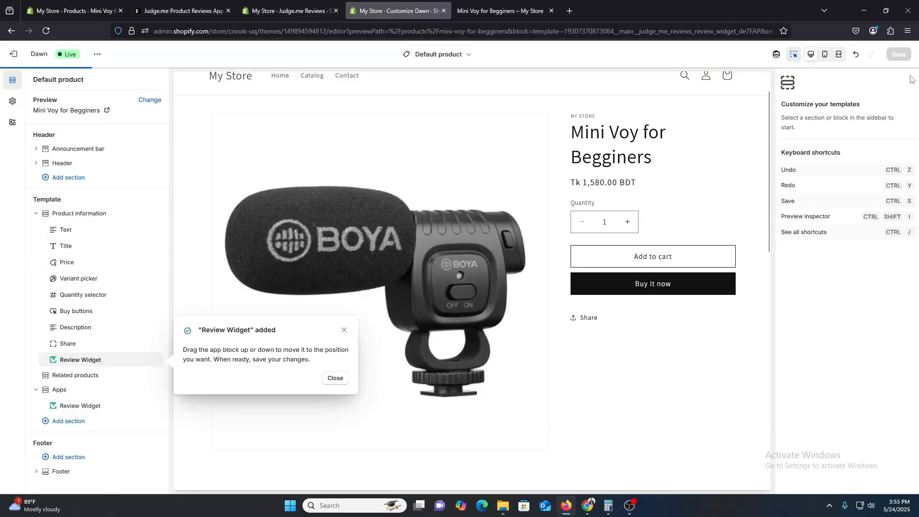
scroll(704, 382, down, 1)
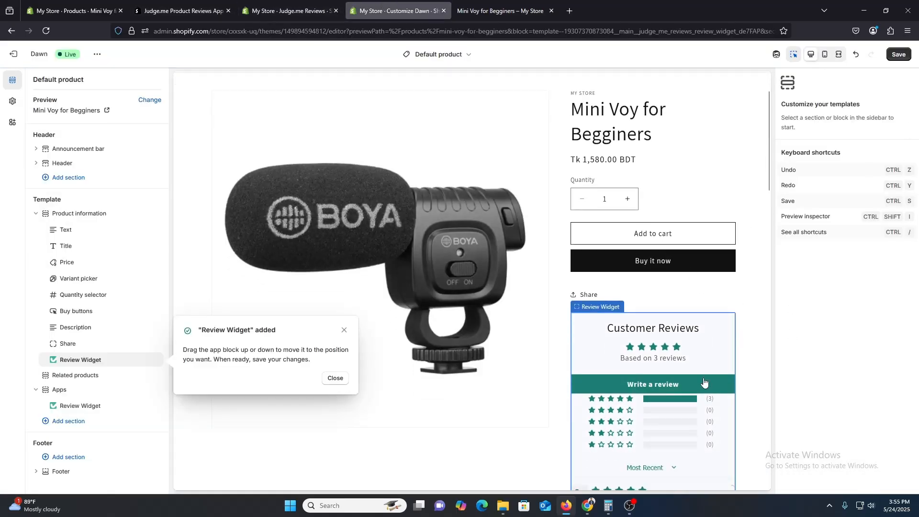
scroll(703, 381, down, 1)
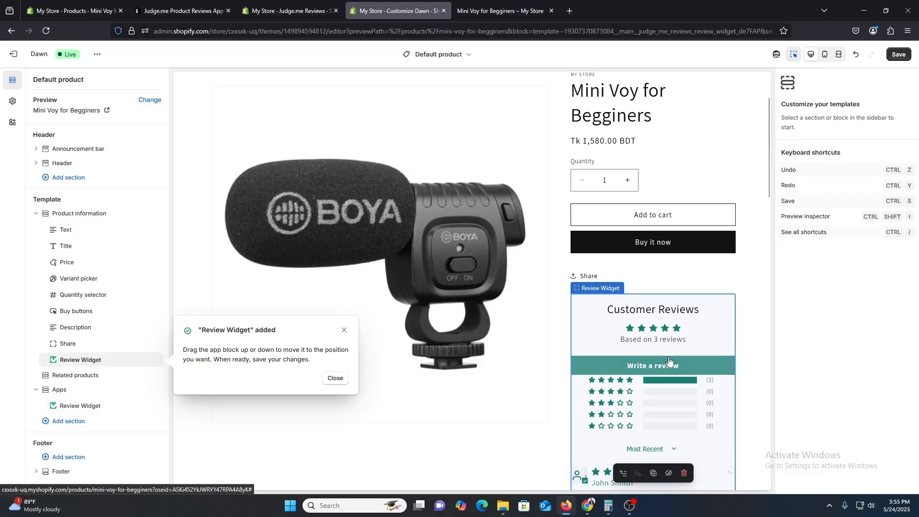
click(900, 57)
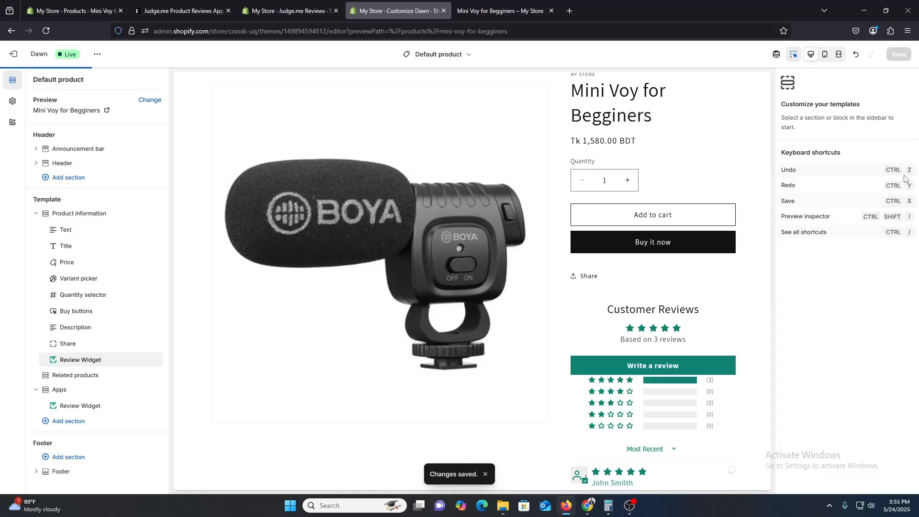
Retry the Star Ratings installation from the Judge.me setup and save the template with the Star Ratings block under Product information
click(261, 8)
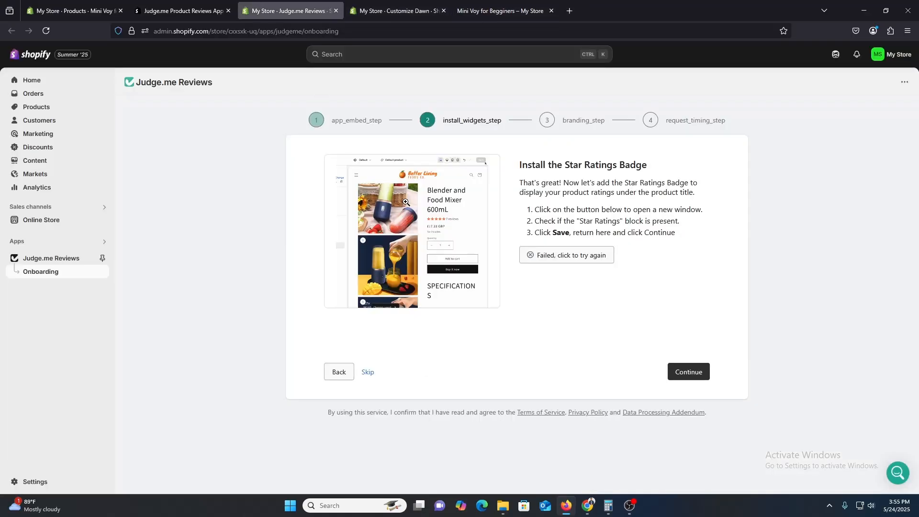
click(577, 261)
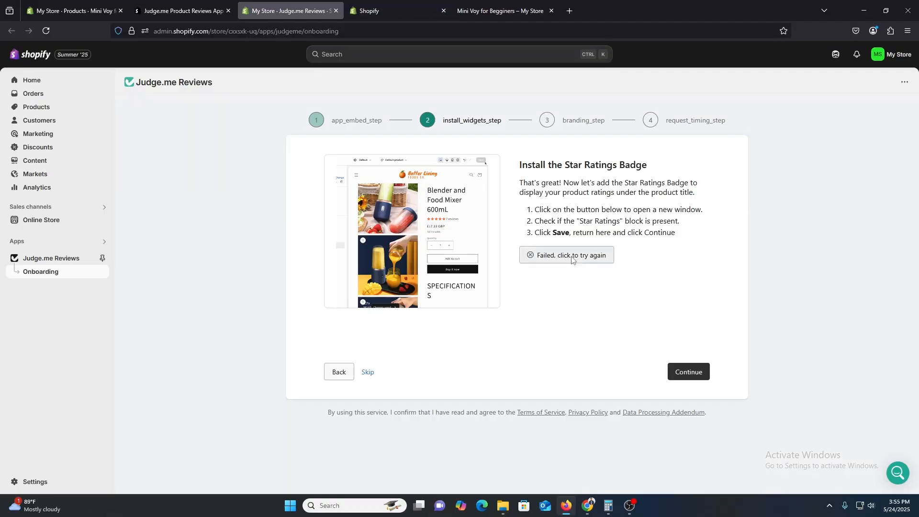
click(572, 257)
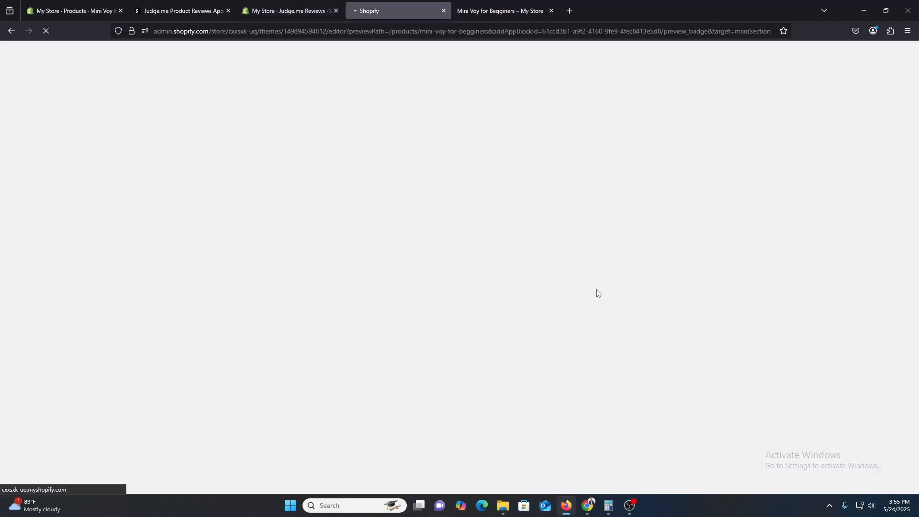
click(246, 5)
click(353, 3)
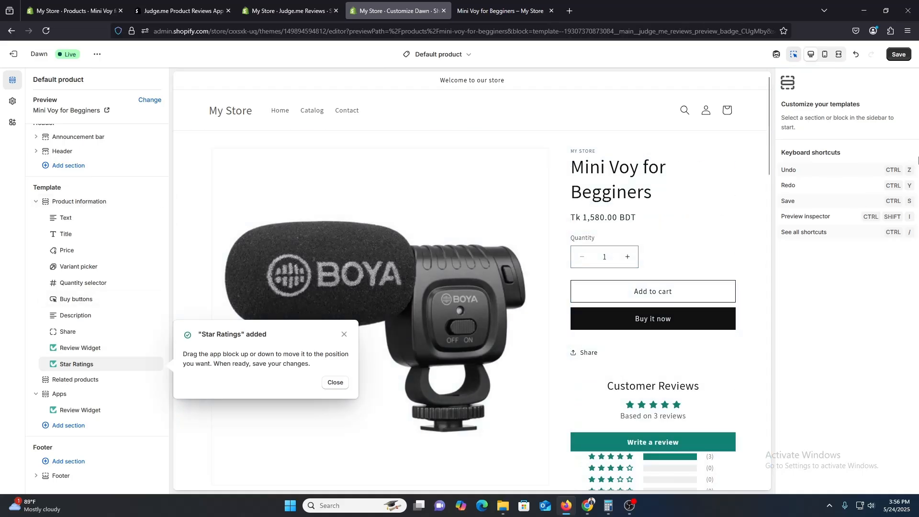
click(899, 55)
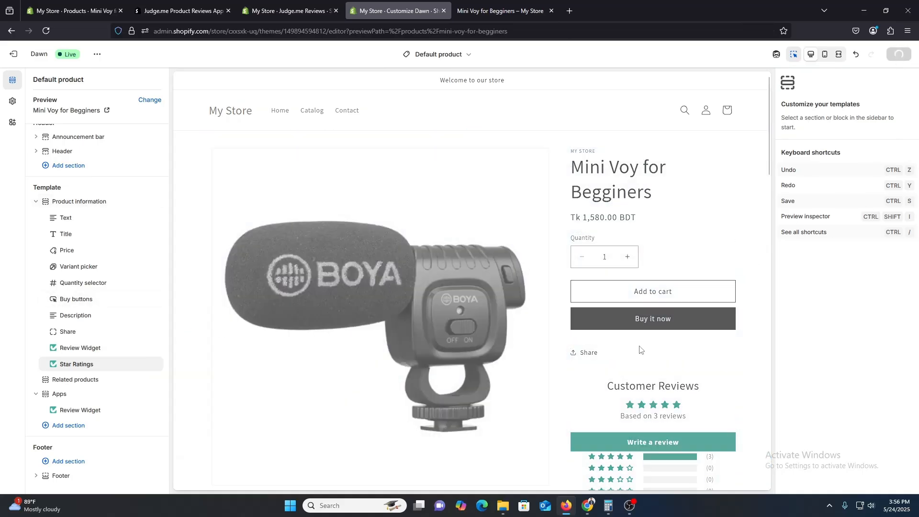
scroll(670, 397, down, 8)
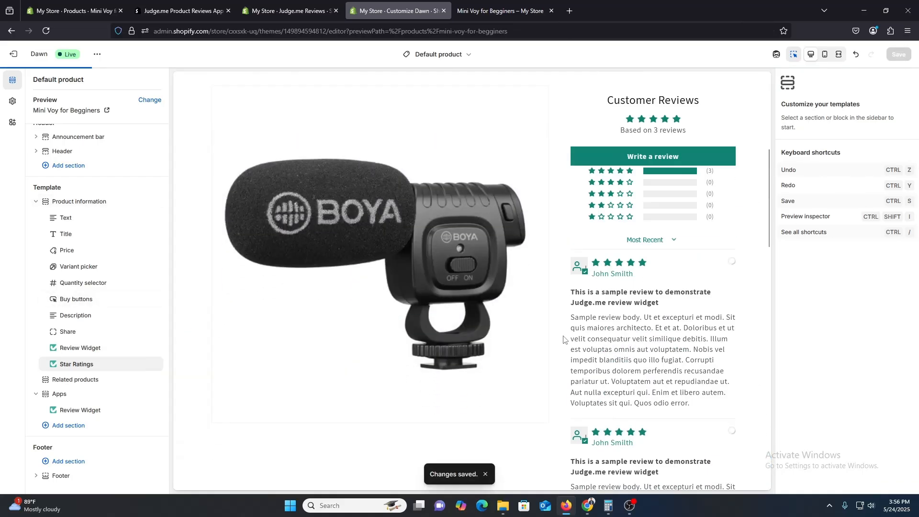
scroll(632, 387, down, 10)
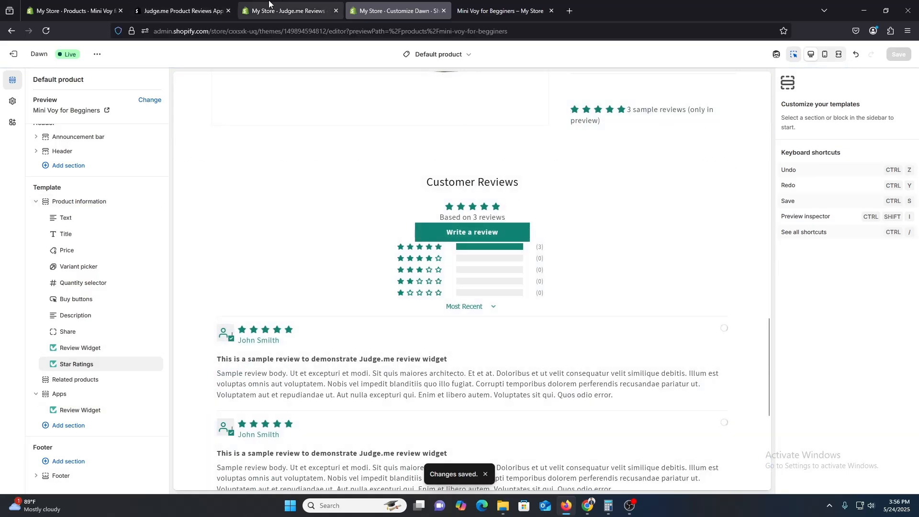
Recheck the Star Ratings installation in the Judge.me setup and continue to the branding step
click(287, 11)
click(578, 260)
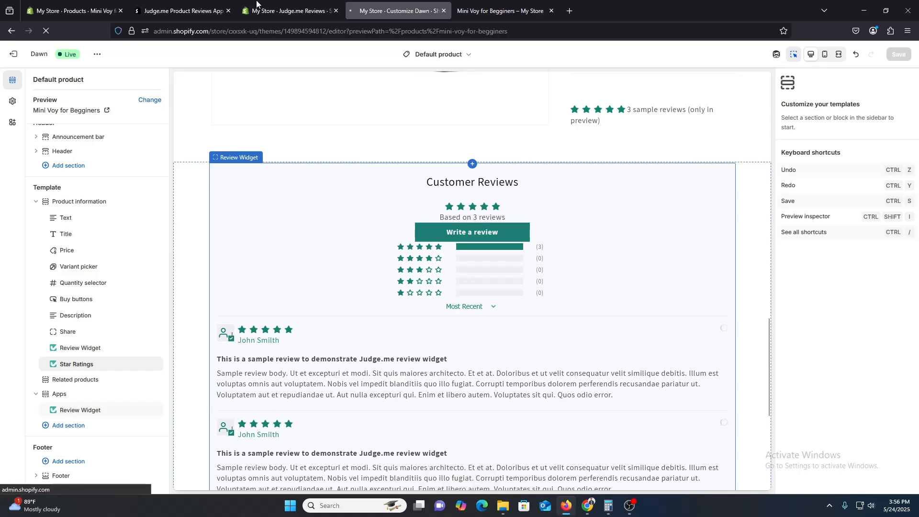
click(286, 5)
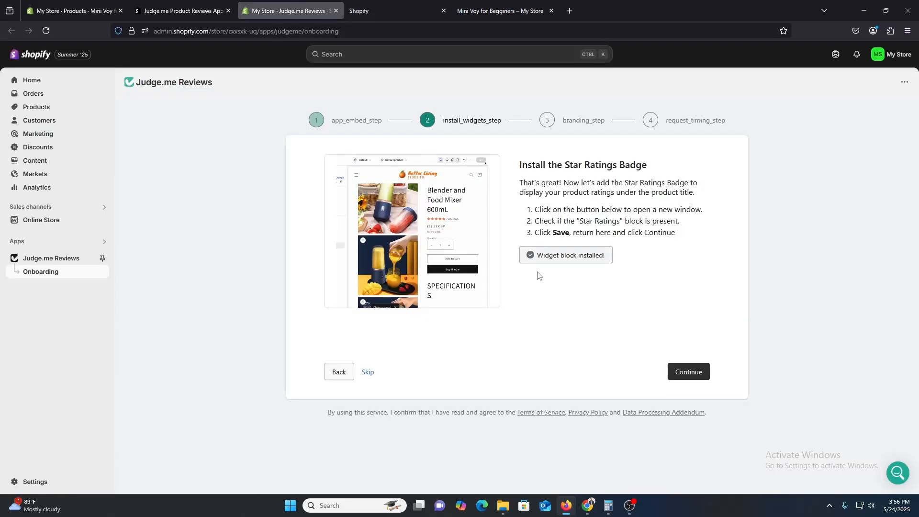
click(564, 259)
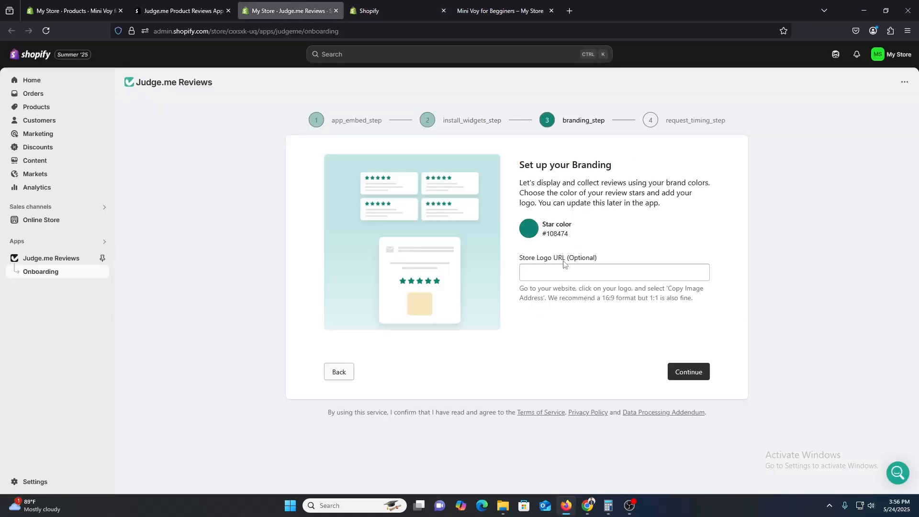
Set the review star color to bright yellow #FFFB00, leave the store logo URL empty and continue to the request timing step
click(566, 275)
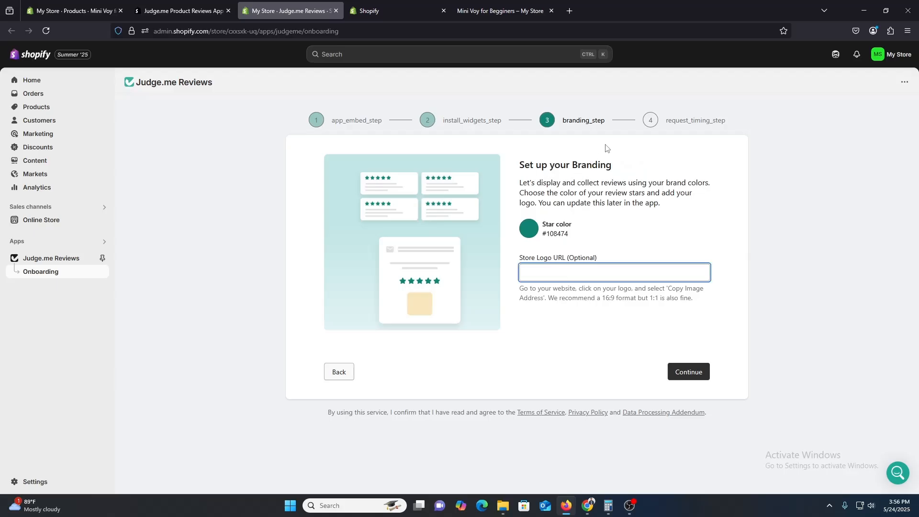
click(529, 240)
drag(613, 284, 641, 218)
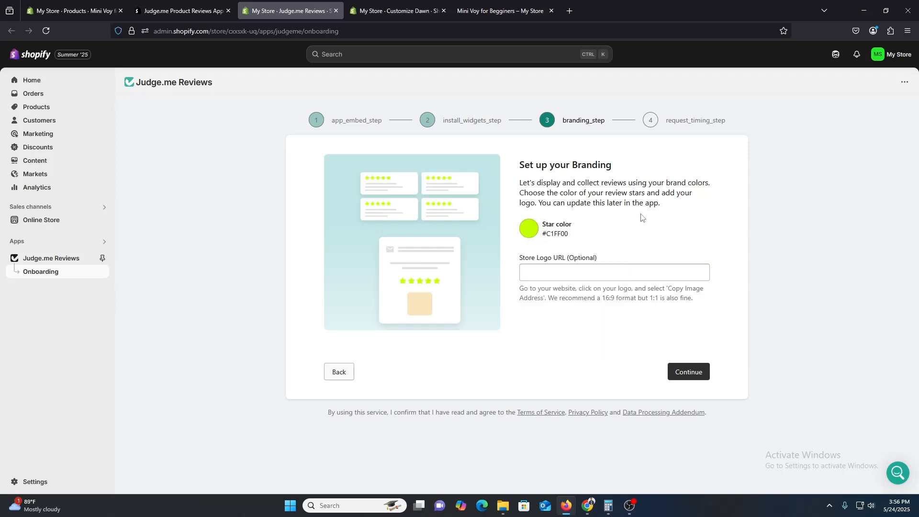
click(528, 230)
drag(612, 268, 621, 264)
click(658, 238)
drag(543, 260, 571, 260)
click(576, 267)
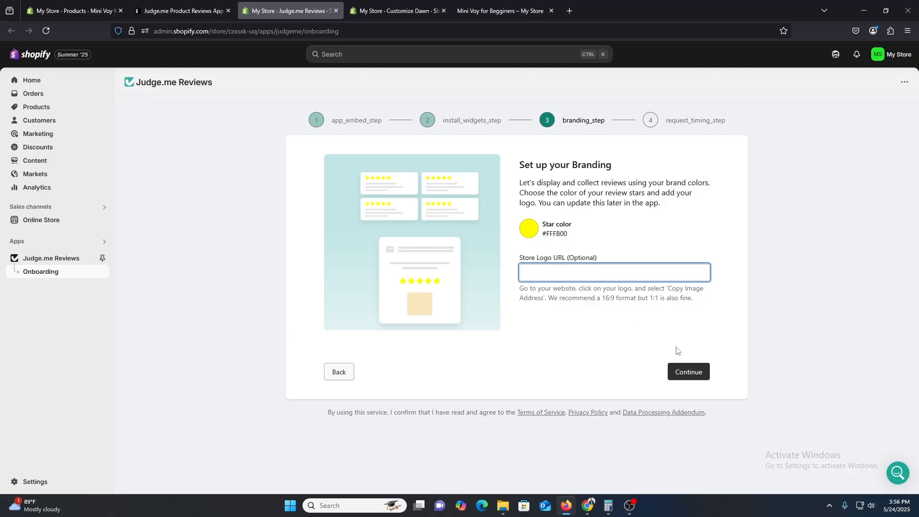
click(704, 377)
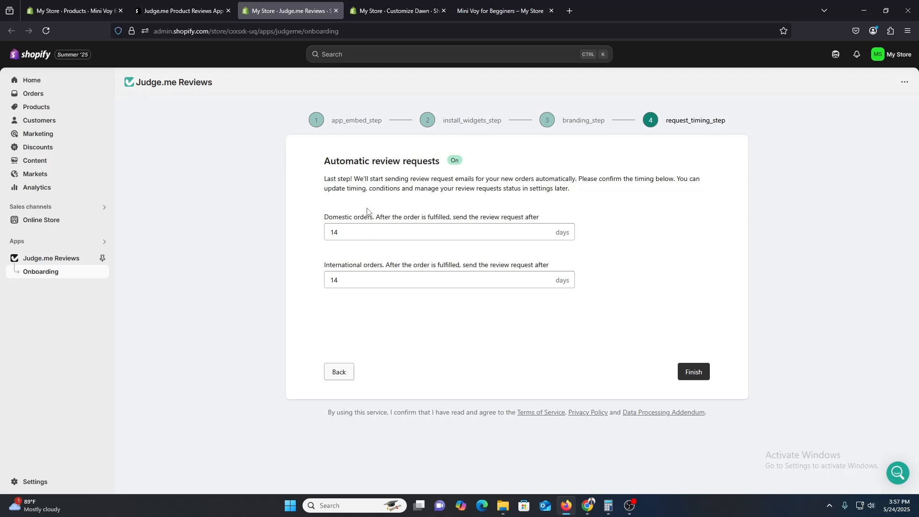
Finish the onboarding with 14 days for domestic and international review requests, then skip the business-stage question and stay on the Free plan
click(351, 238)
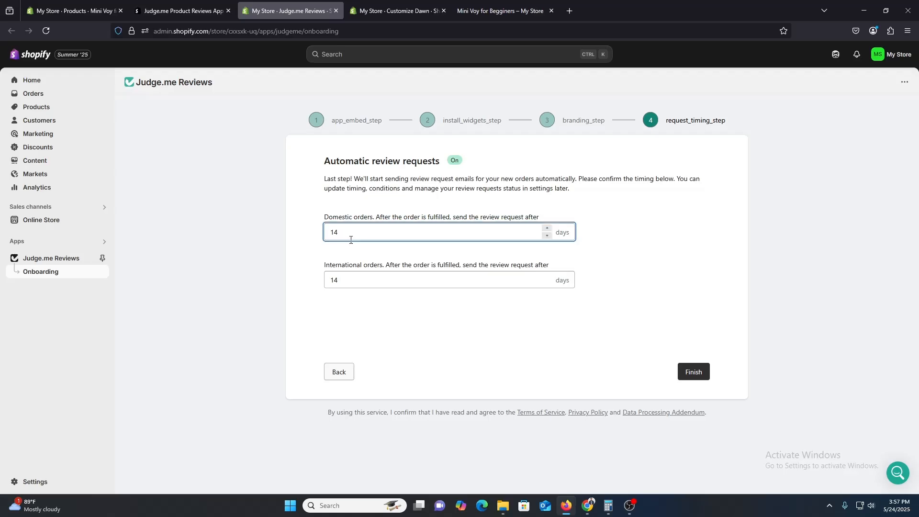
click(701, 371)
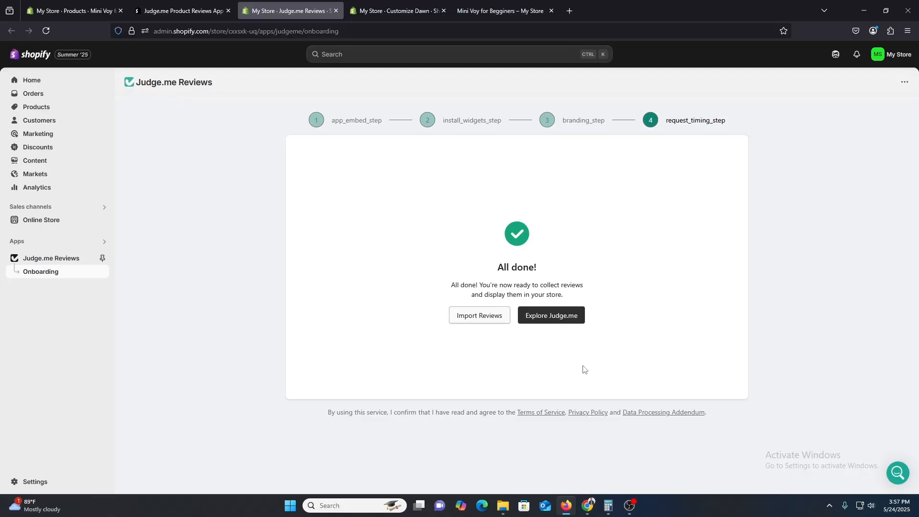
click(551, 319)
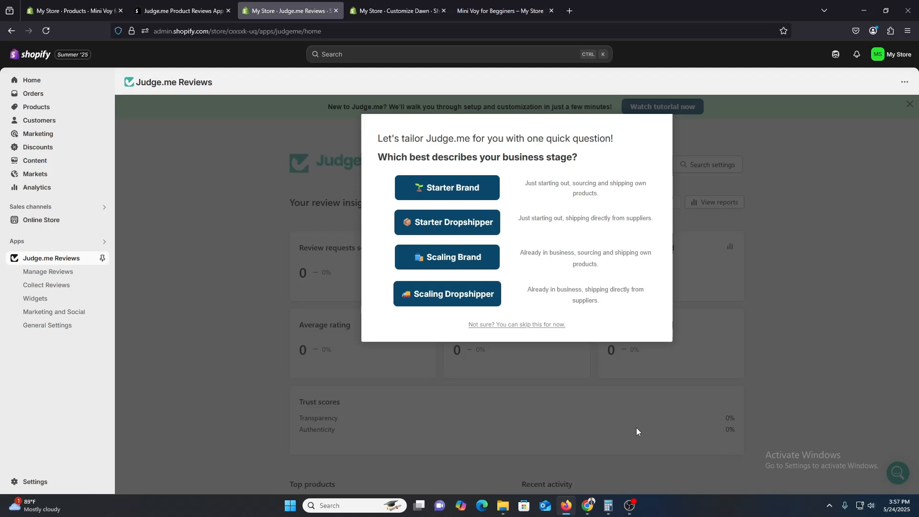
click(531, 325)
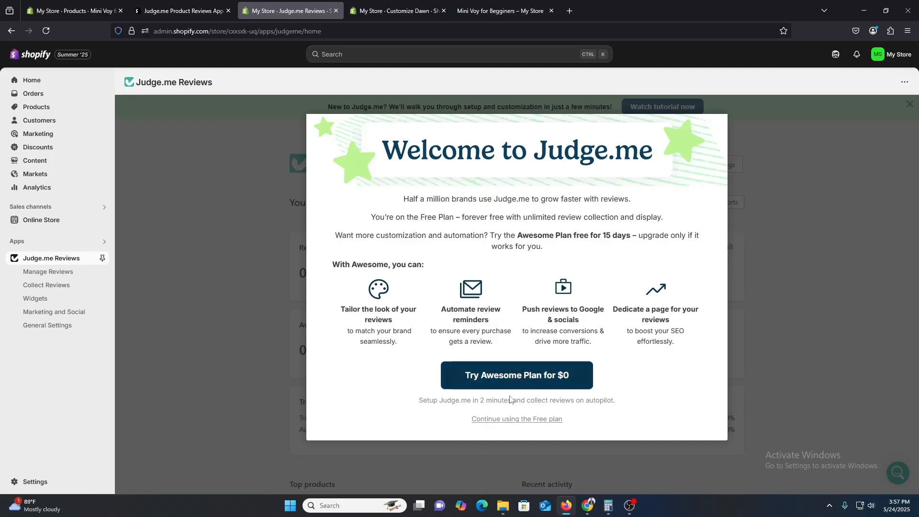
click(498, 421)
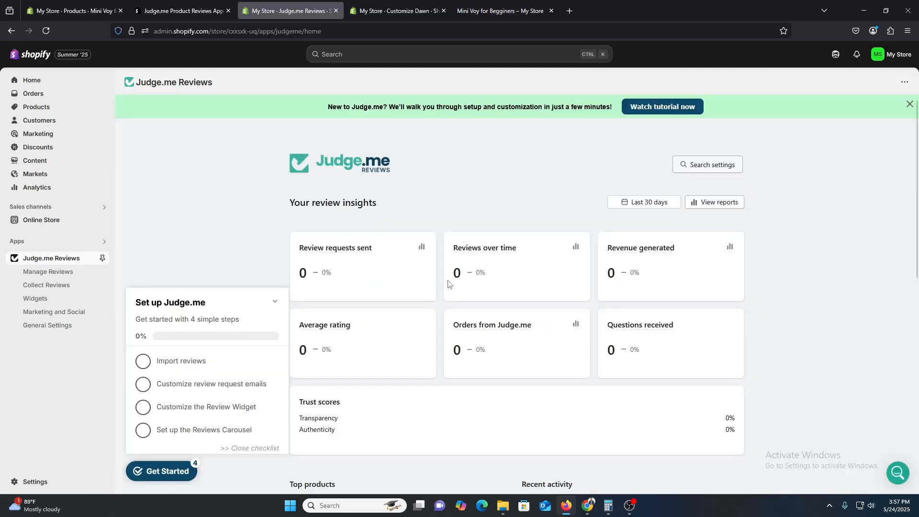
Look through the Manage Reviews dashboard and the Collect Reviews request history, including its additional actions
click(67, 272)
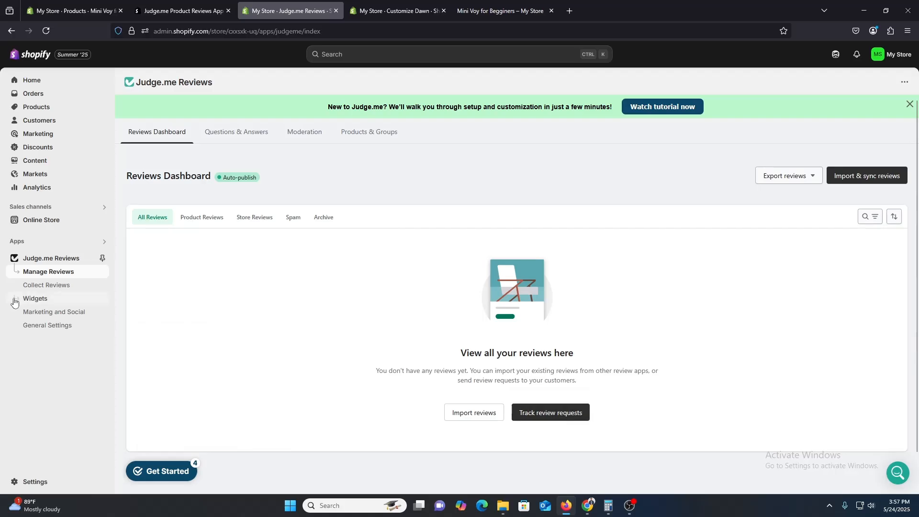
click(54, 285)
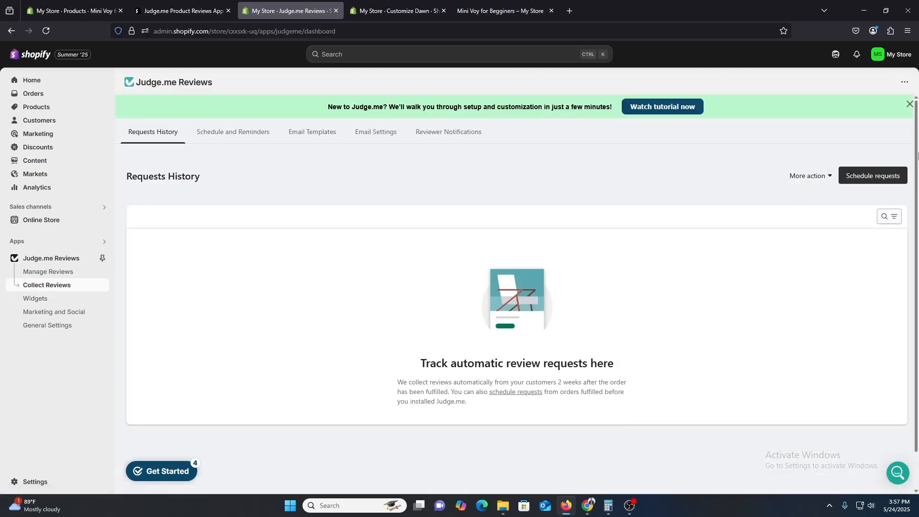
click(818, 178)
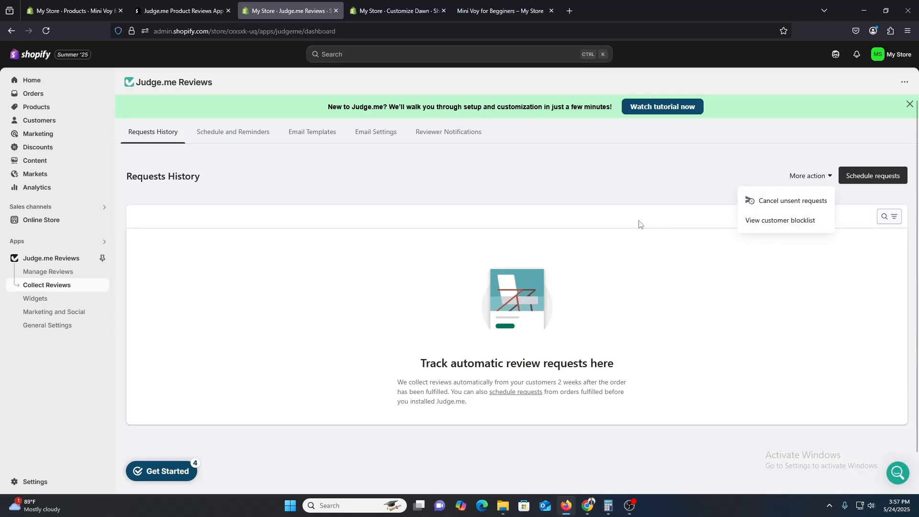
Install the Reviews Carousel widget on the Dawn theme's Home page and save the template
click(35, 298)
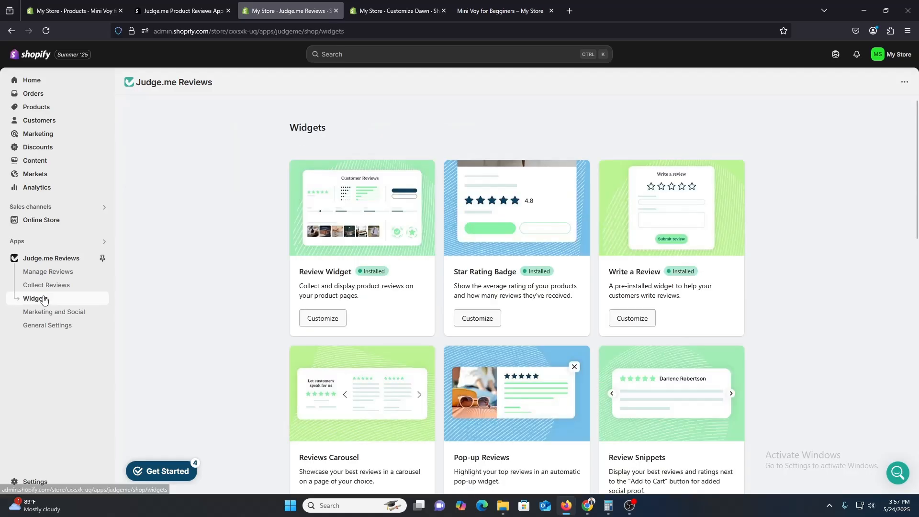
scroll(550, 355, down, 5)
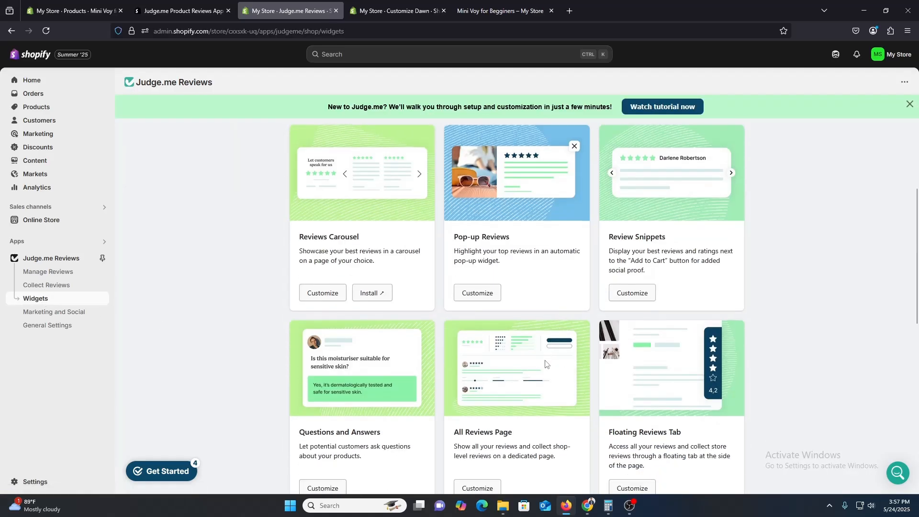
click(371, 293)
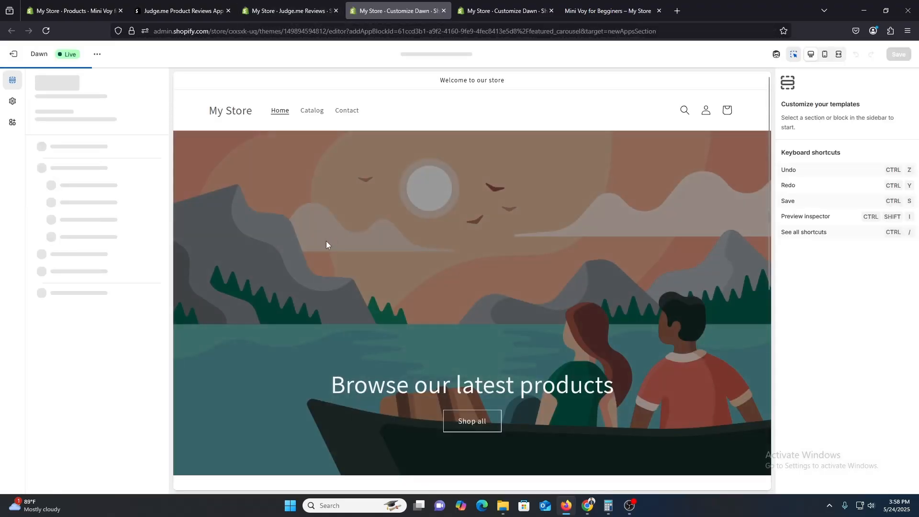
scroll(335, 270, down, 7)
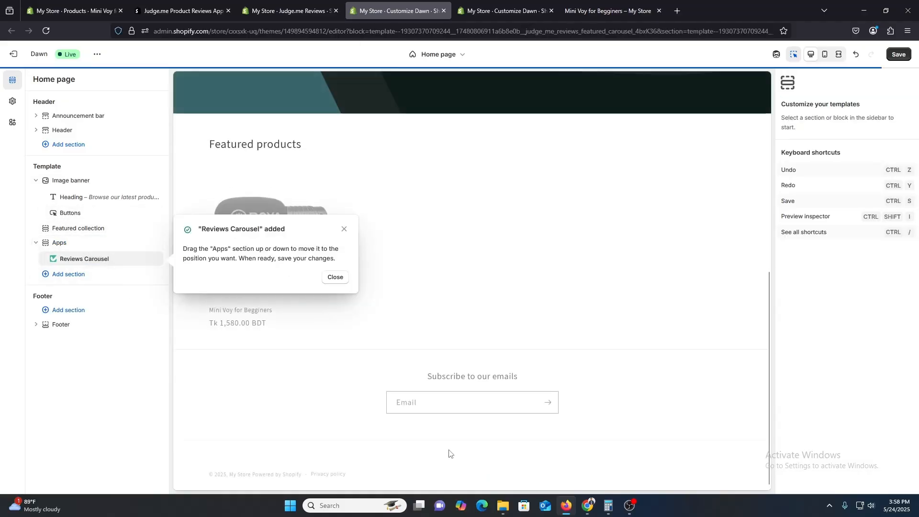
click(77, 259)
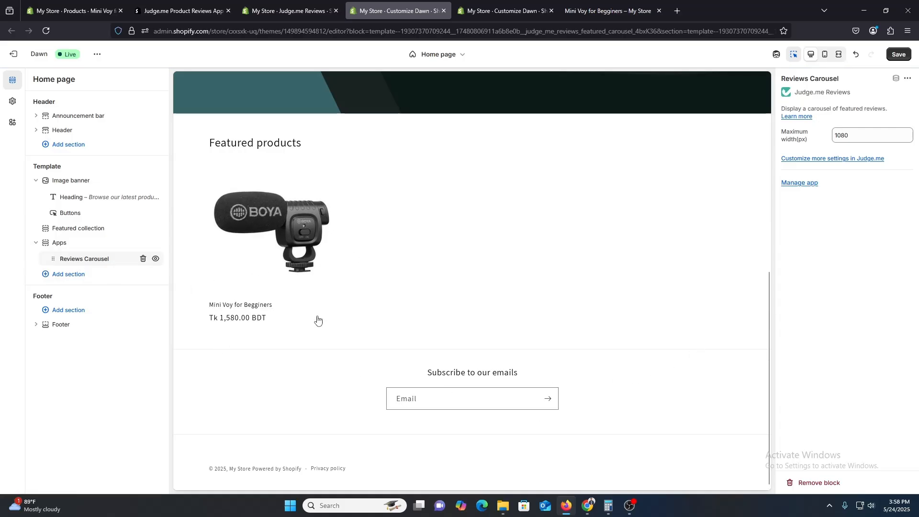
click(795, 158)
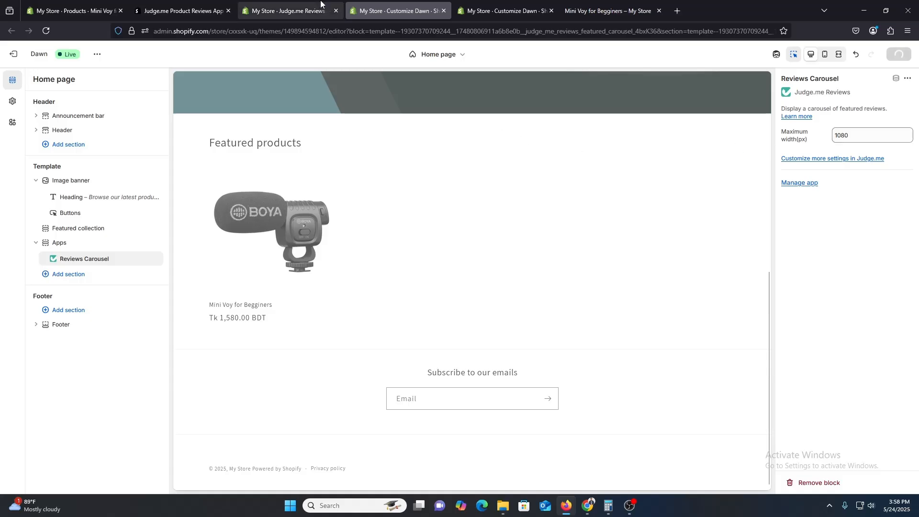
Return to Judge.me and look through the remaining widgets and the Coupons options in Marketing and Social
scroll(553, 267, down, 5)
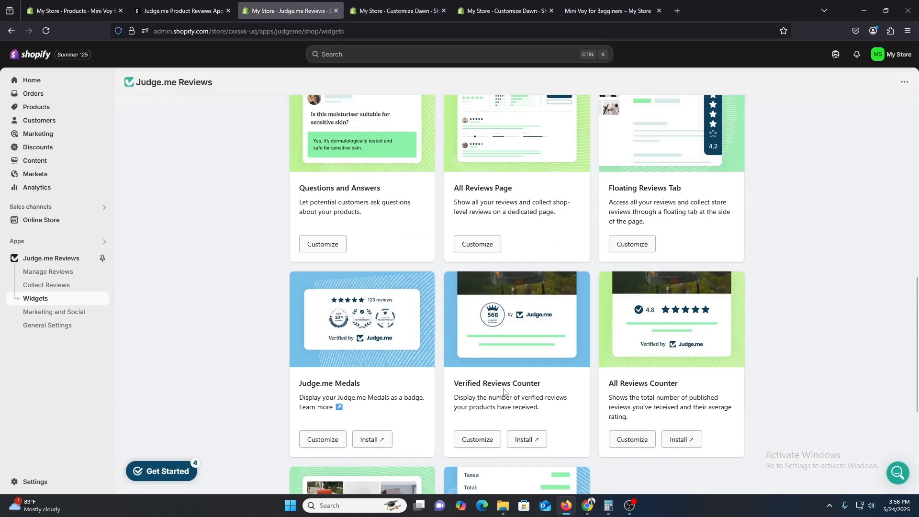
scroll(670, 379, down, 4)
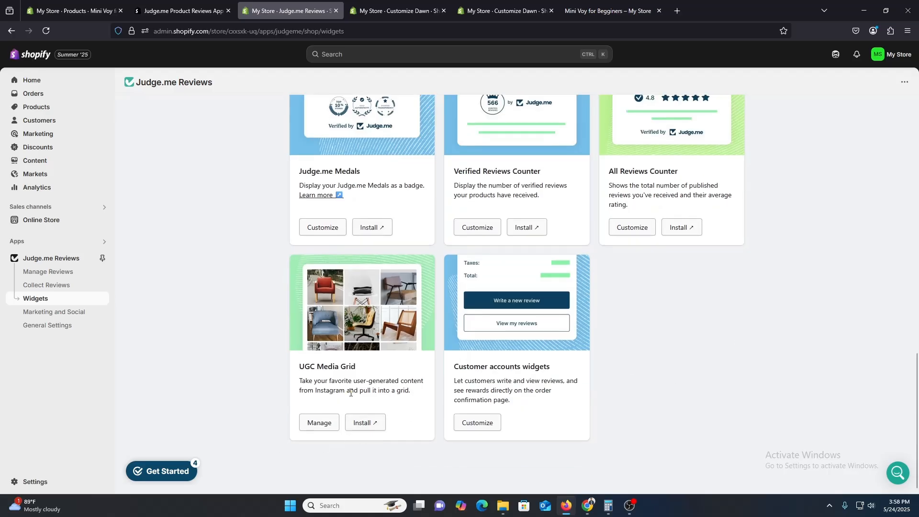
click(53, 314)
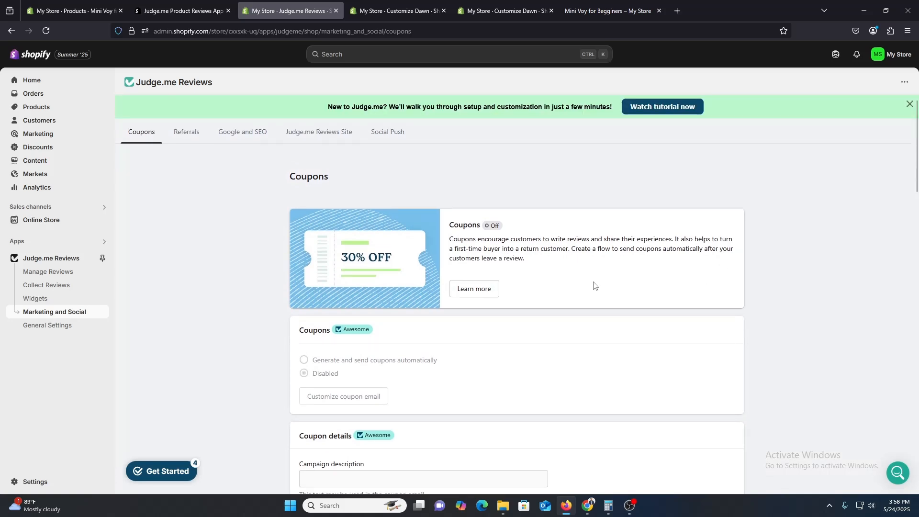
scroll(427, 314, down, 2)
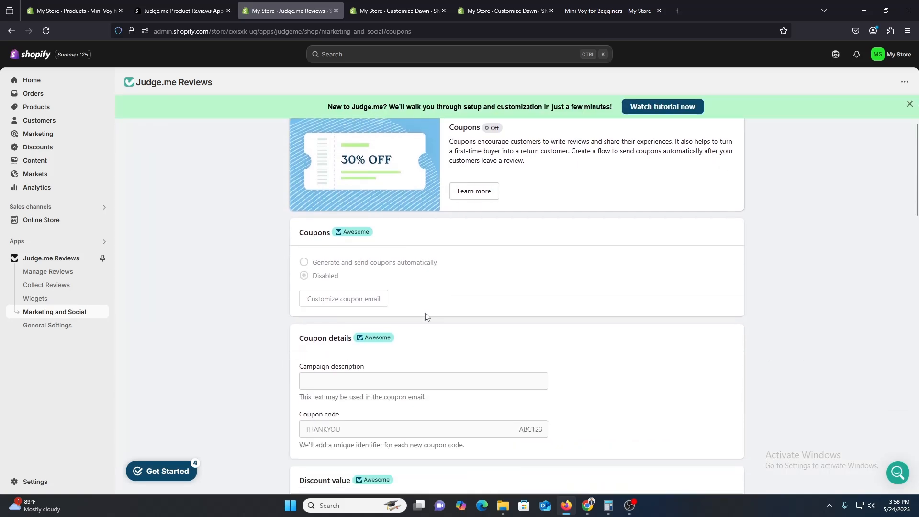
scroll(361, 300, up, 2)
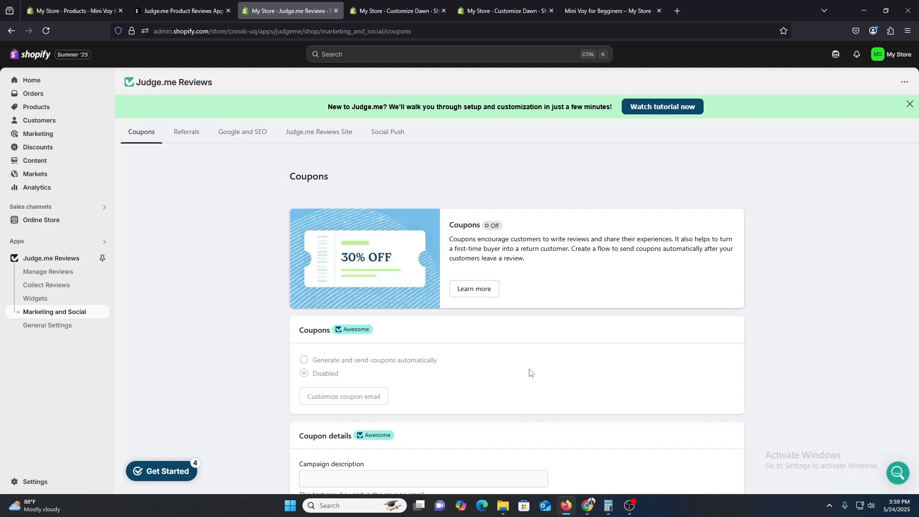
scroll(530, 372, down, 1)
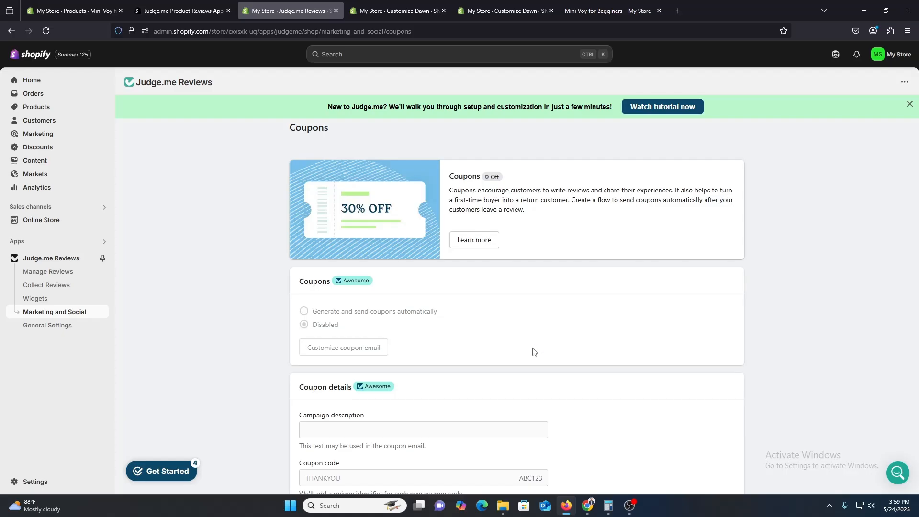
Examine the language, date format and Early User Program options in Judge.me's General Settings
click(37, 333)
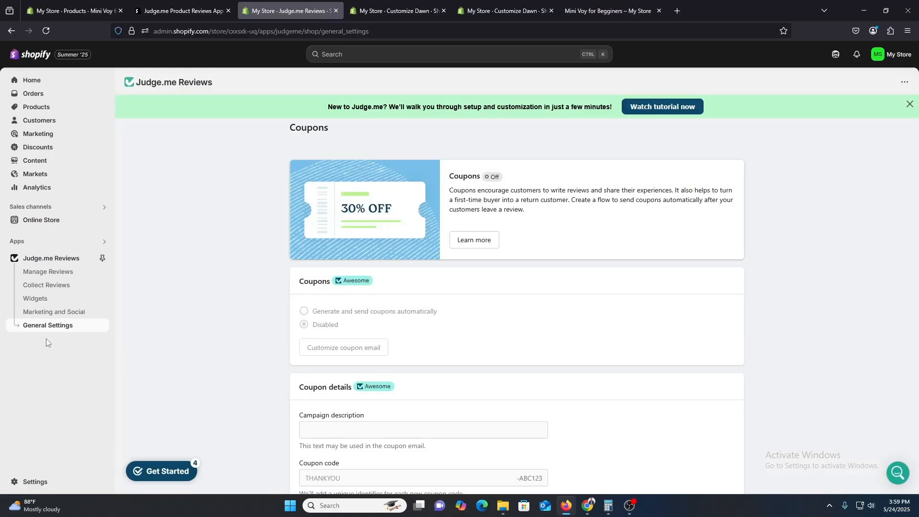
scroll(521, 416, down, 3)
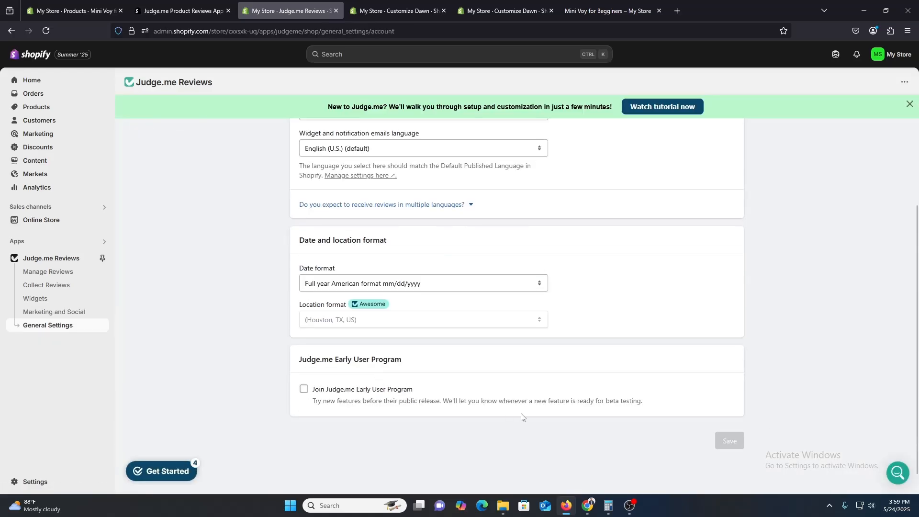
scroll(522, 417, up, 1)
scroll(522, 416, up, 2)
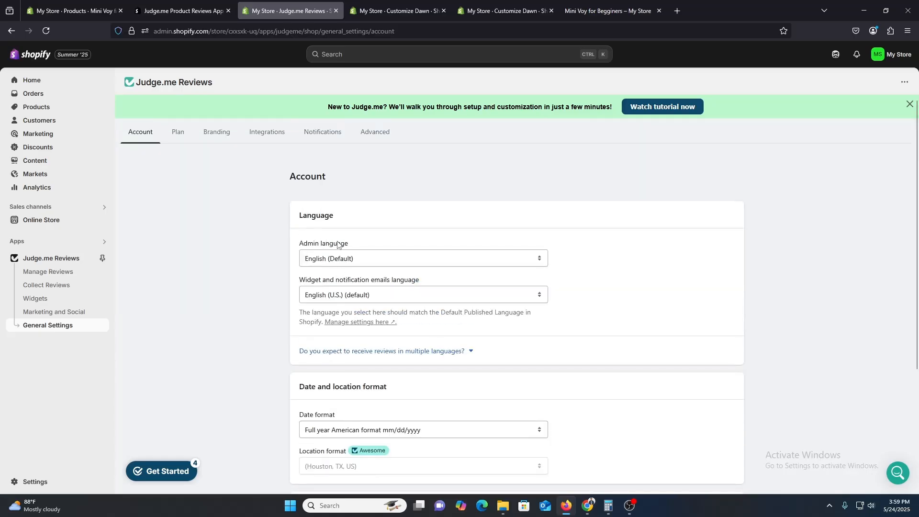